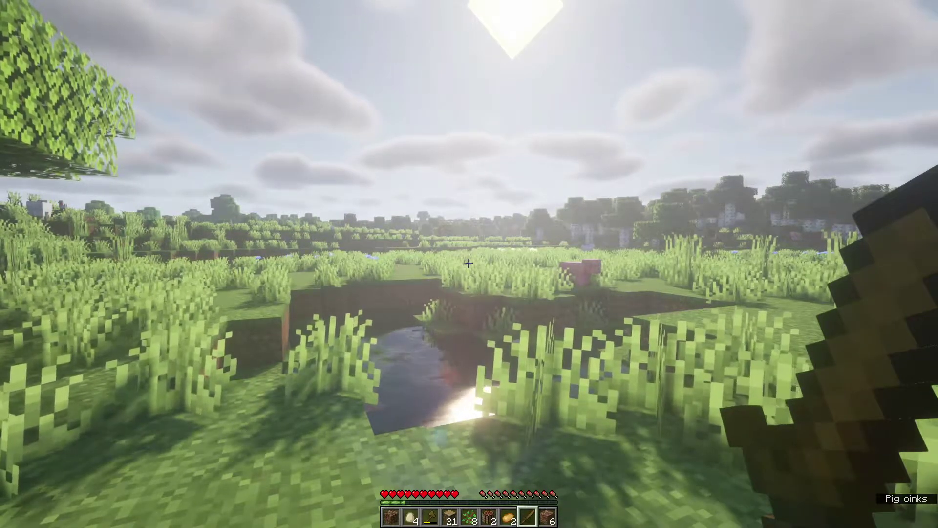
Walk through the tall grass across the meadow to the pond's edge.
{"action": "key", "text": "w"}
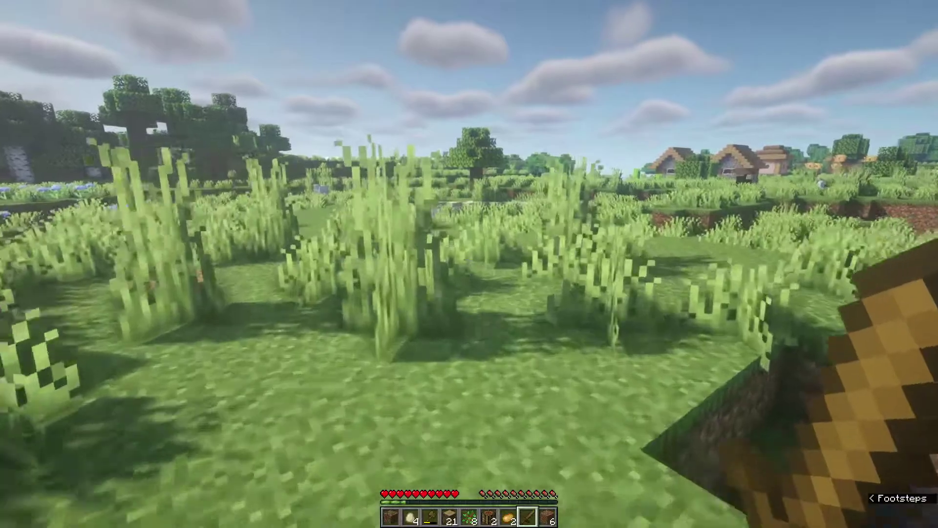
{"action": "key", "text": "w"}
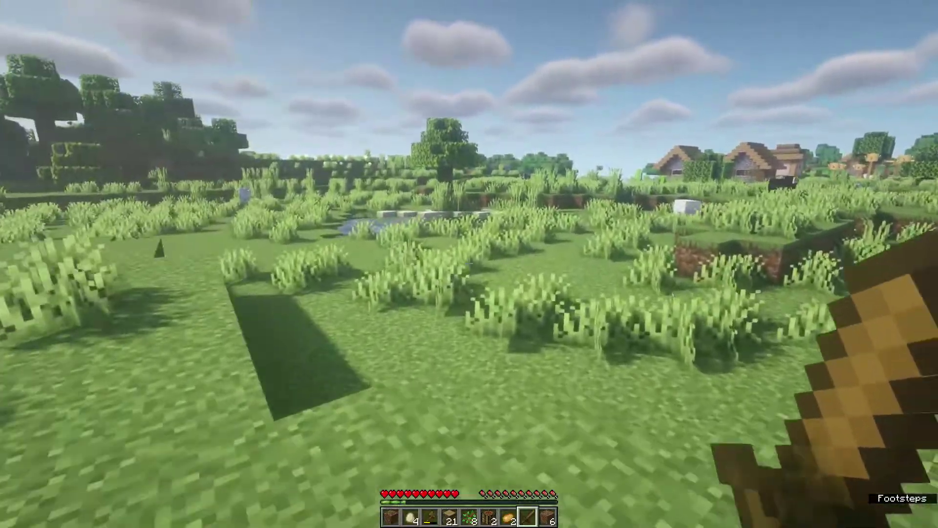
{"action": "key", "text": "w"}
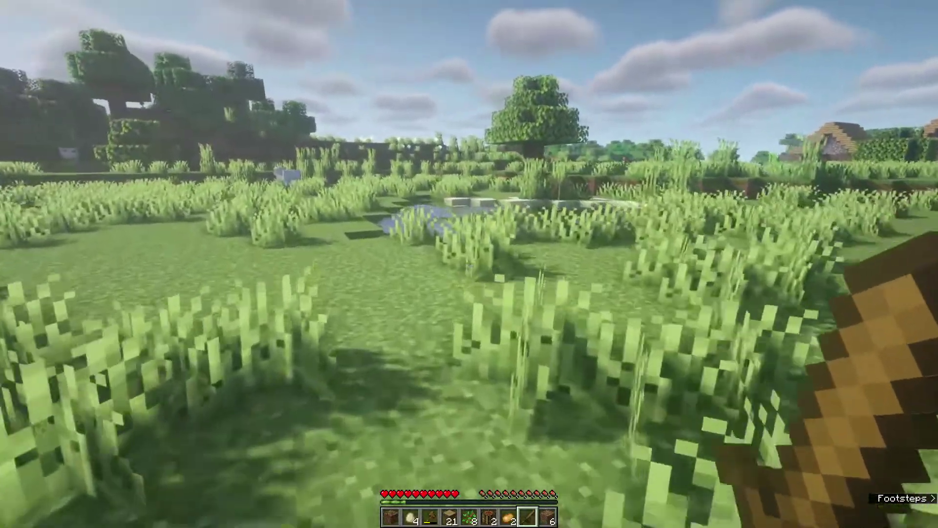
{"action": "key", "text": "w"}
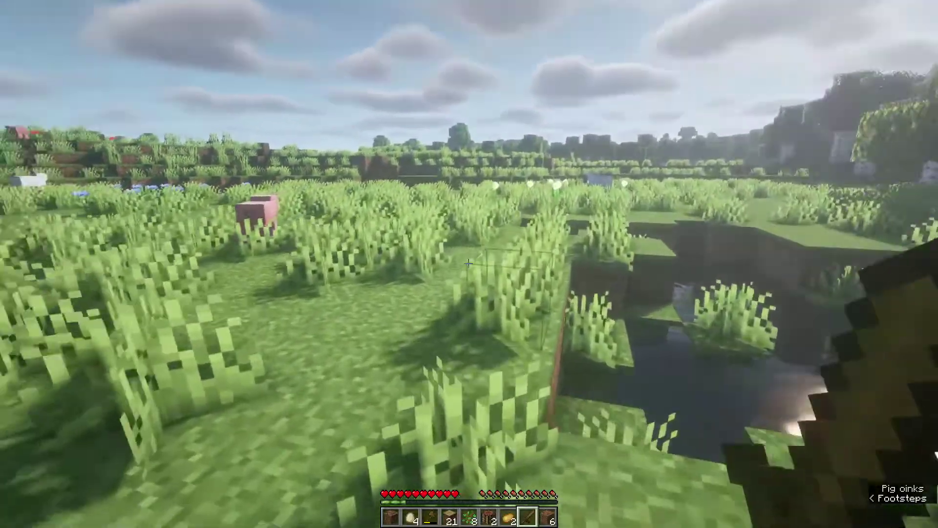
{"action": "key", "text": "w"}
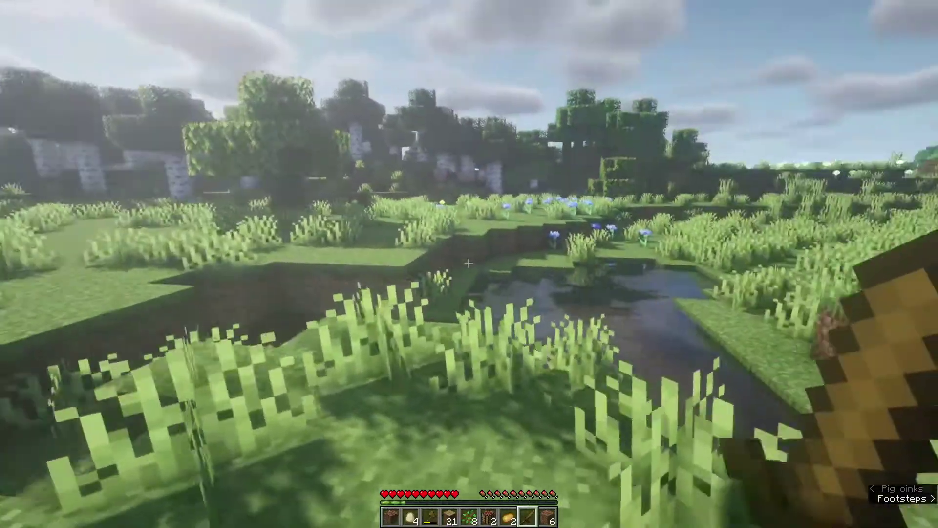
{"action": "key", "text": "w"}
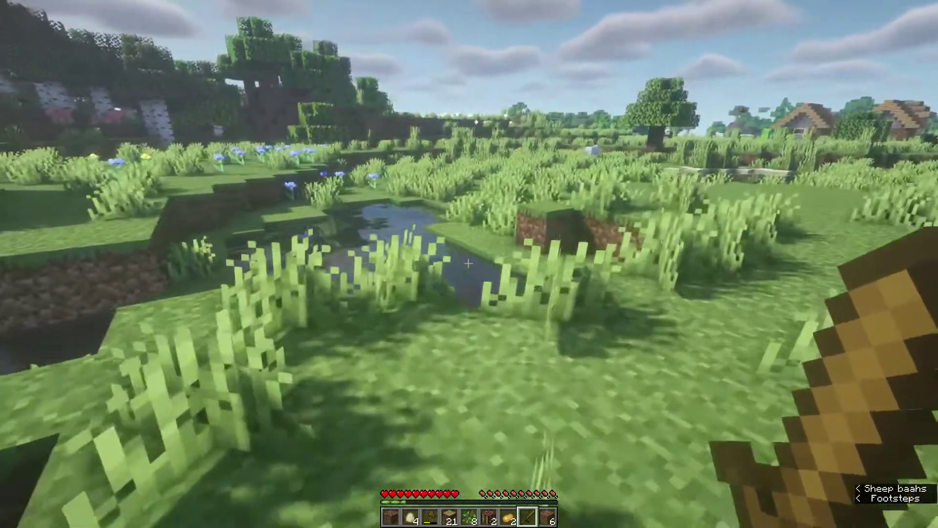
Wade through the pond, walk along its bank, then switch to the Edge browser.
{"action": "key", "text": "w"}
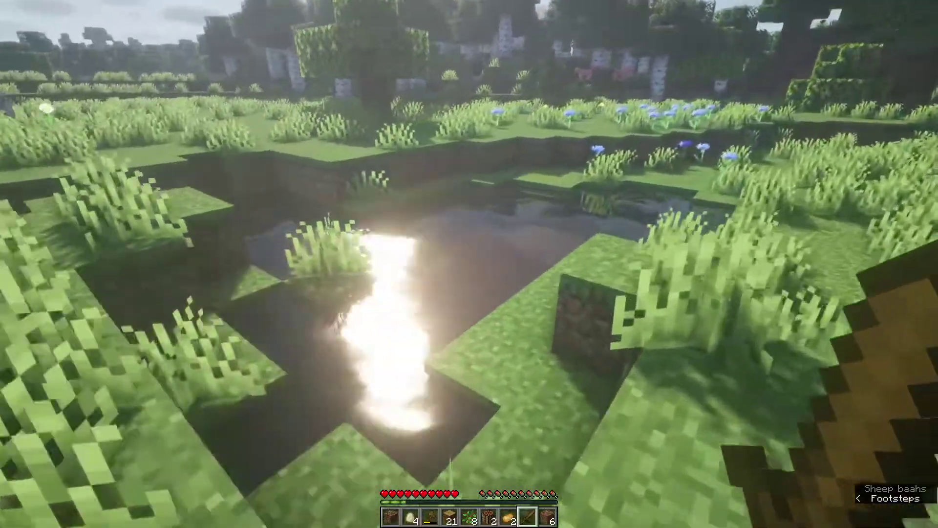
{"action": "key", "text": "w"}
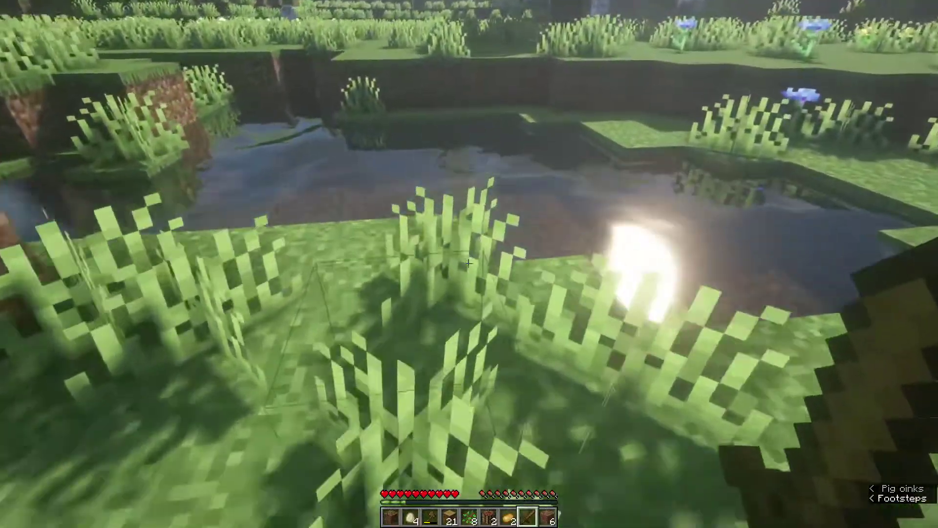
{"action": "key", "text": "w"}
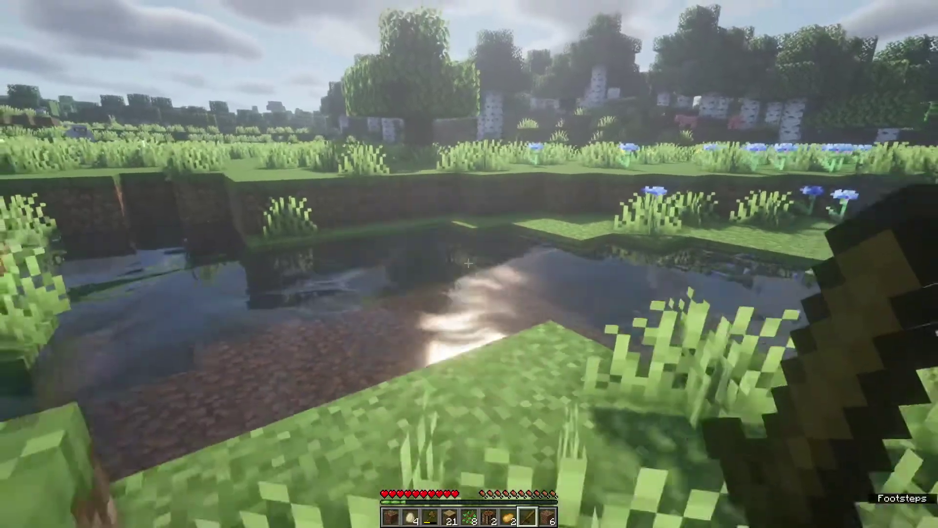
{"action": "key", "text": "w"}
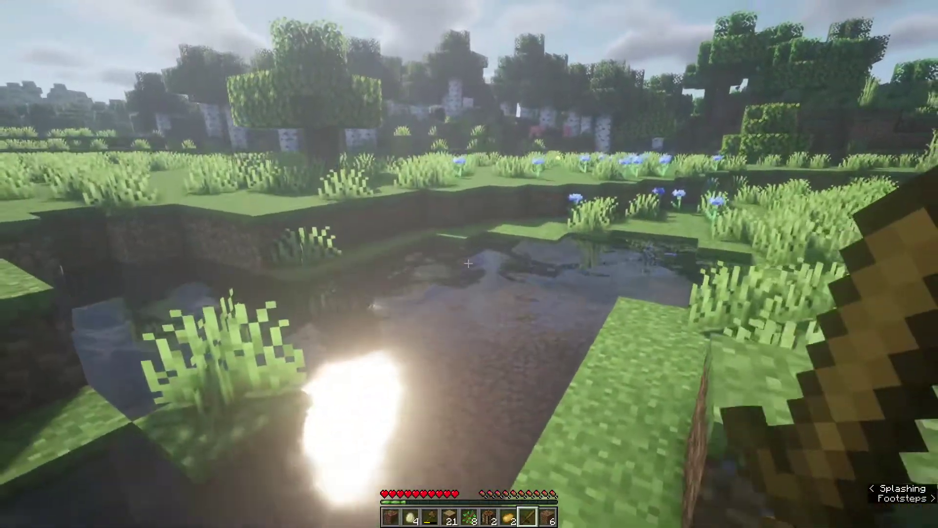
{"action": "key", "text": "w"}
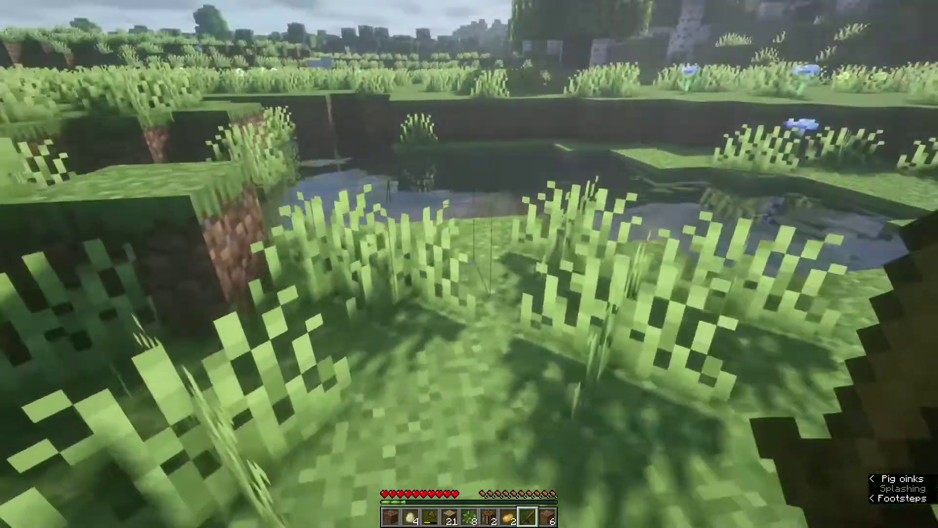
{"action": "key", "text": "w"}
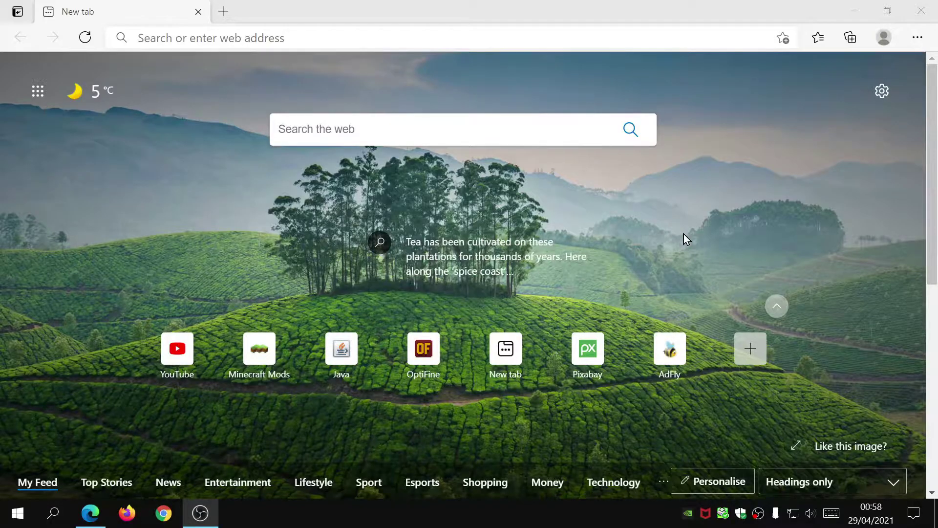
Search 'optifine', go to optifine.net Downloads, and download OptiFine 1.16.5 HD U G7.
{"action": "left_click", "coordinate": [365, 33]}
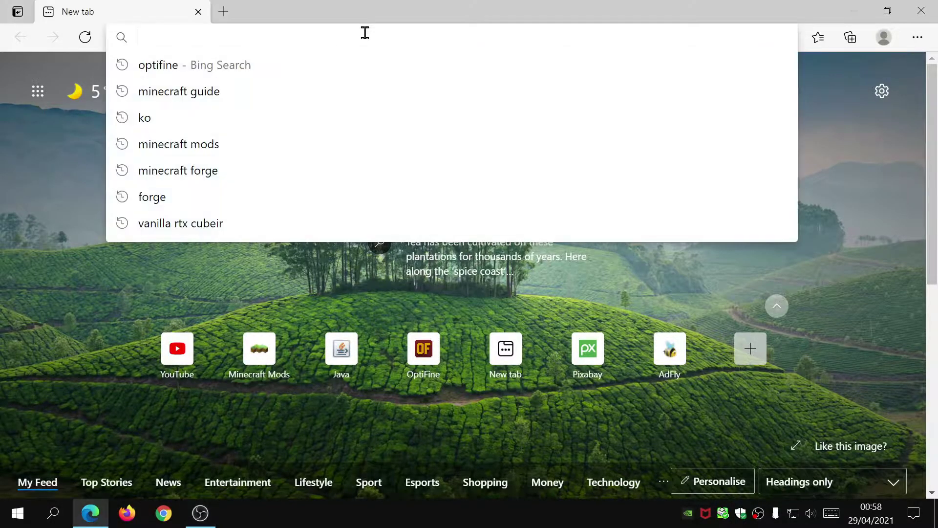
{"action": "type", "text": "optifine"}
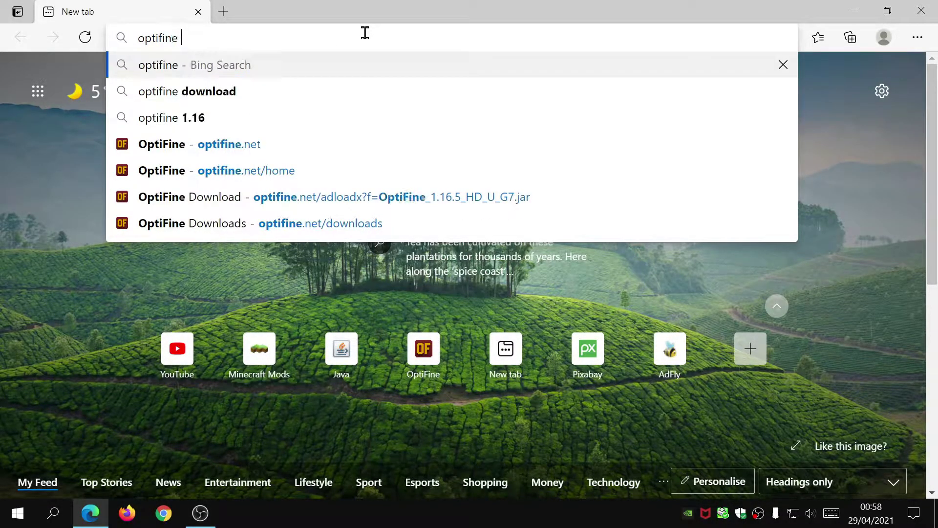
{"action": "key", "text": "Return"}
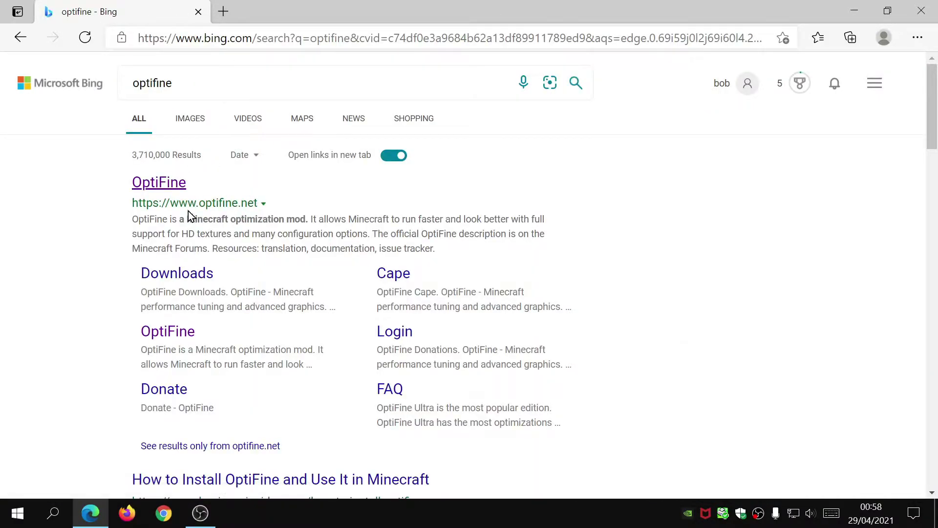
{"action": "left_click", "coordinate": [162, 185]}
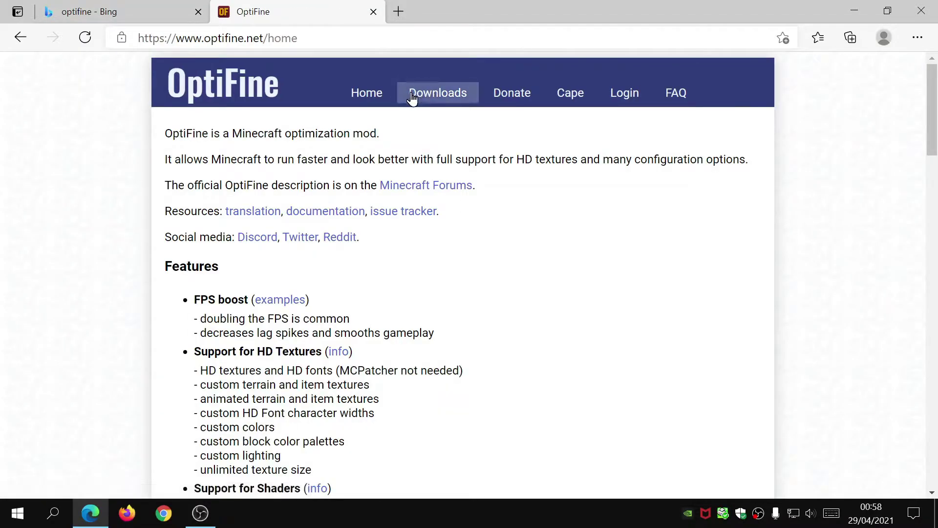
{"action": "left_click", "coordinate": [431, 96]}
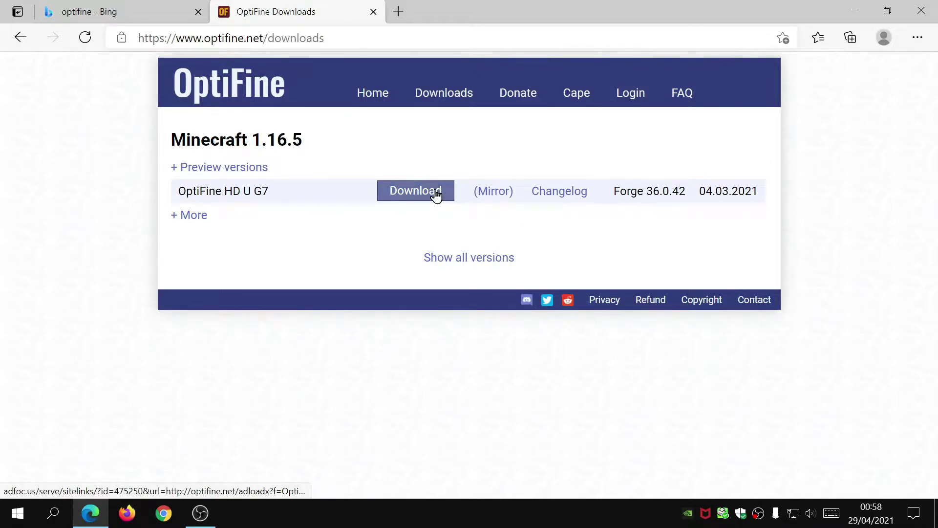
{"action": "left_click", "coordinate": [495, 192]}
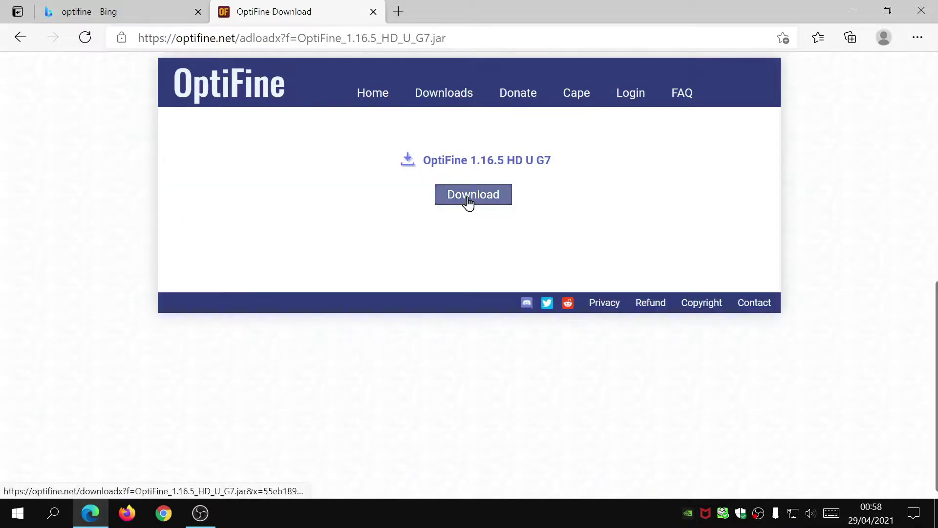
{"action": "left_click", "coordinate": [468, 201]}
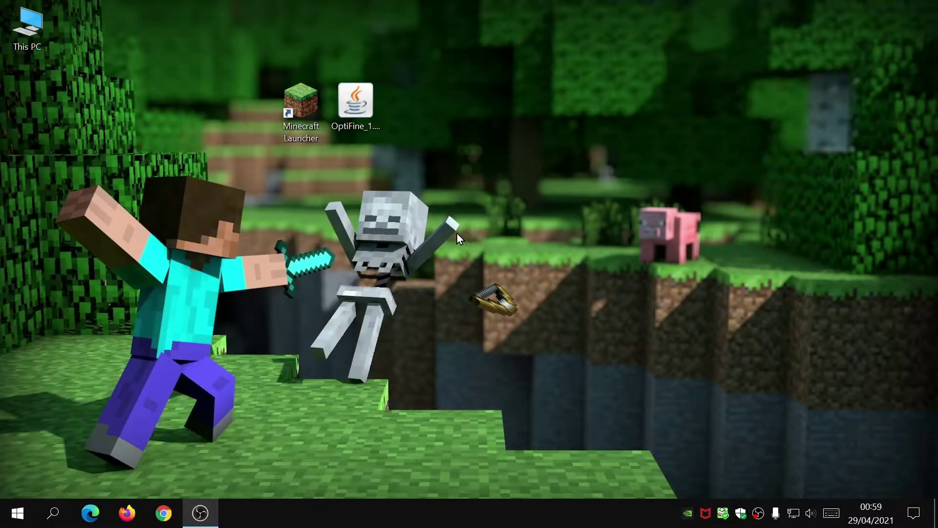
Rename the downloaded OptiFine jar on the desktop to optifine.jar.
{"action": "left_click", "coordinate": [353, 124]}
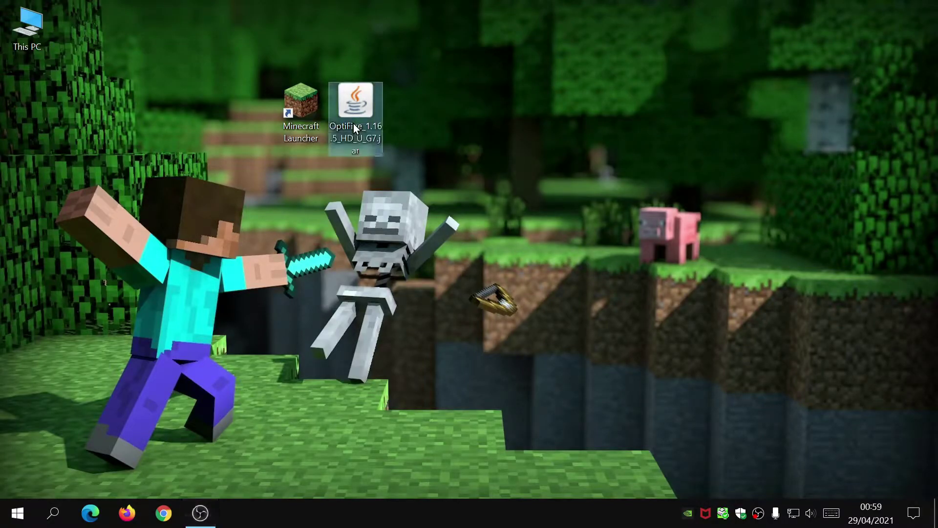
{"action": "right_click", "coordinate": [351, 140]}
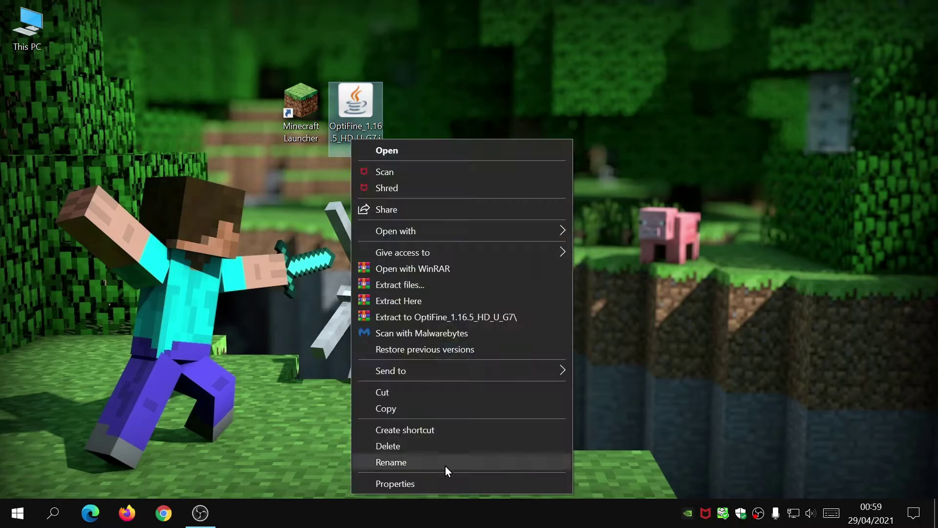
{"action": "left_click", "coordinate": [445, 465]}
{"action": "type", "text": "op"}
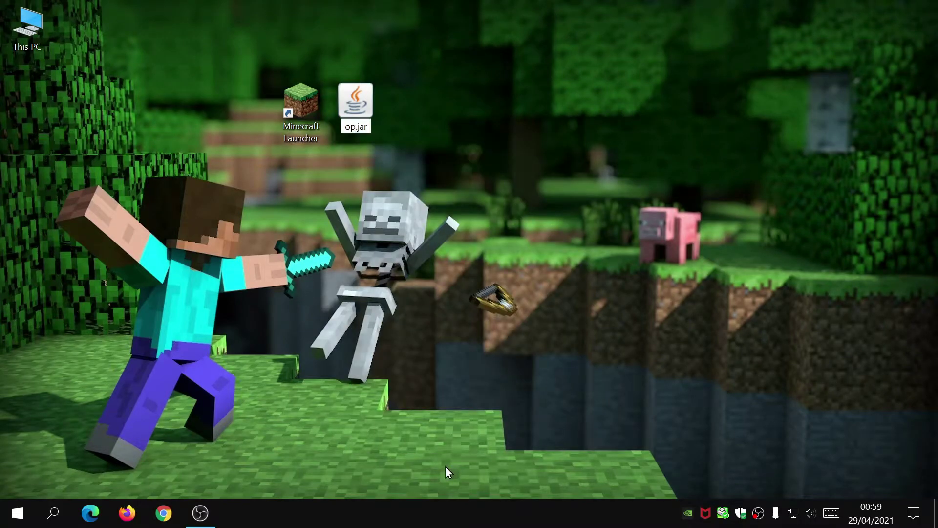
{"action": "type", "text": "tifine"}
{"action": "key", "text": "Return"}
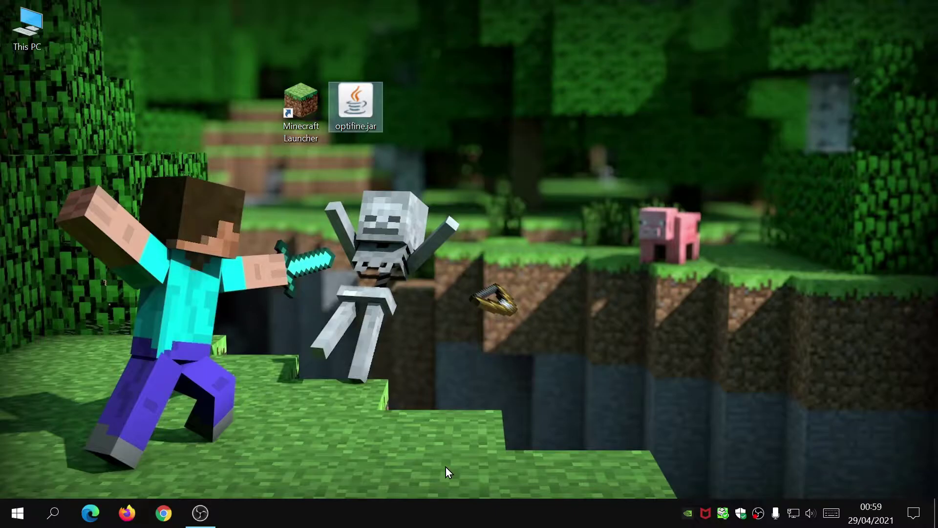
{"action": "left_click", "coordinate": [329, 254]}
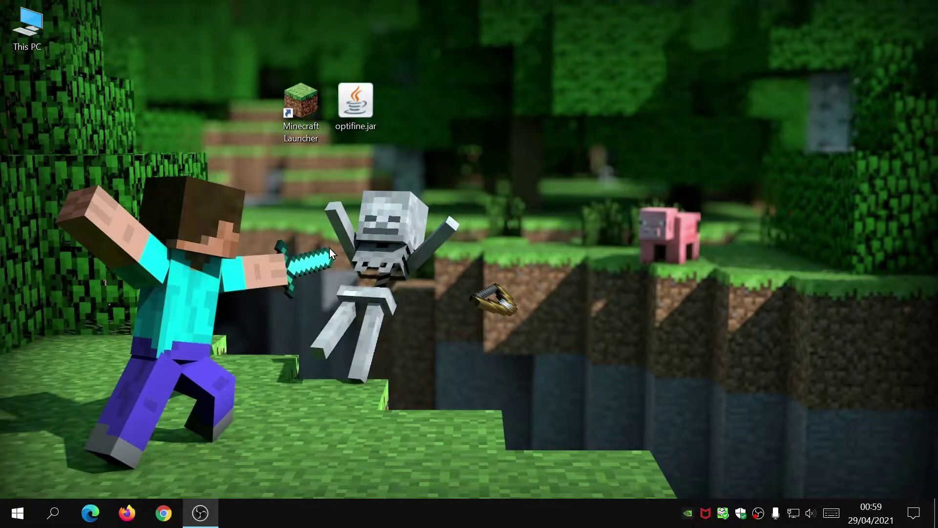
Check the Minecraft Launcher shortcut's Target points to D:\Games\Minecraft, then close Properties.
{"action": "right_click", "coordinate": [294, 134]}
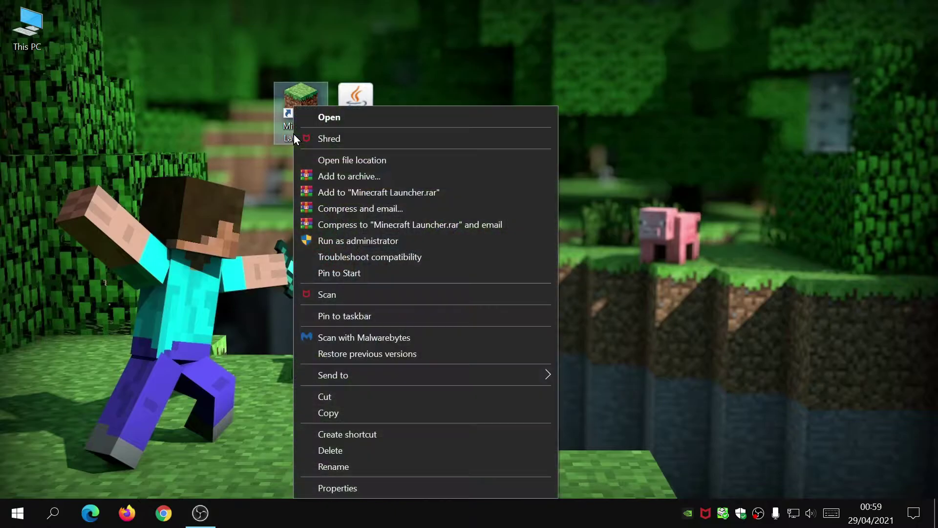
{"action": "left_click", "coordinate": [391, 488]}
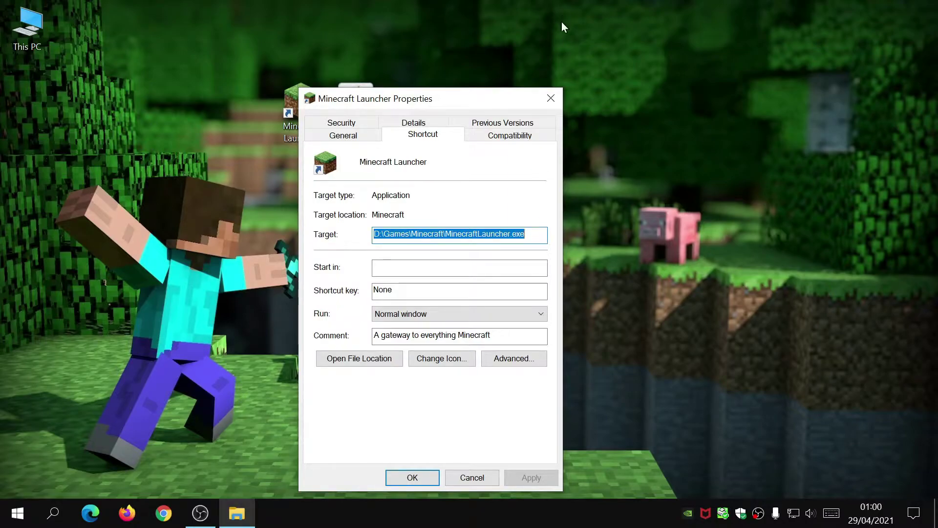
{"action": "left_click", "coordinate": [549, 97]}
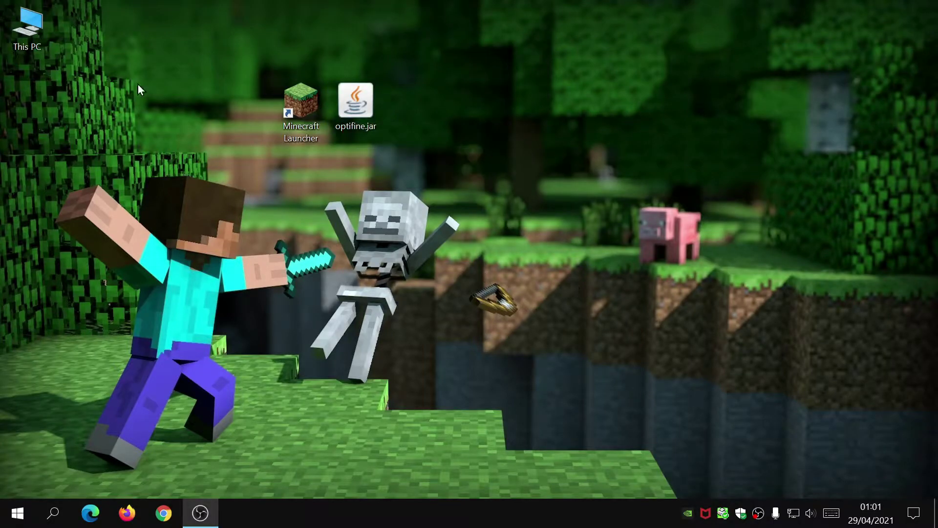
Copy optifine.jar into the root of Reserve Drive (D:) via This PC.
{"action": "double_click", "coordinate": [28, 27]}
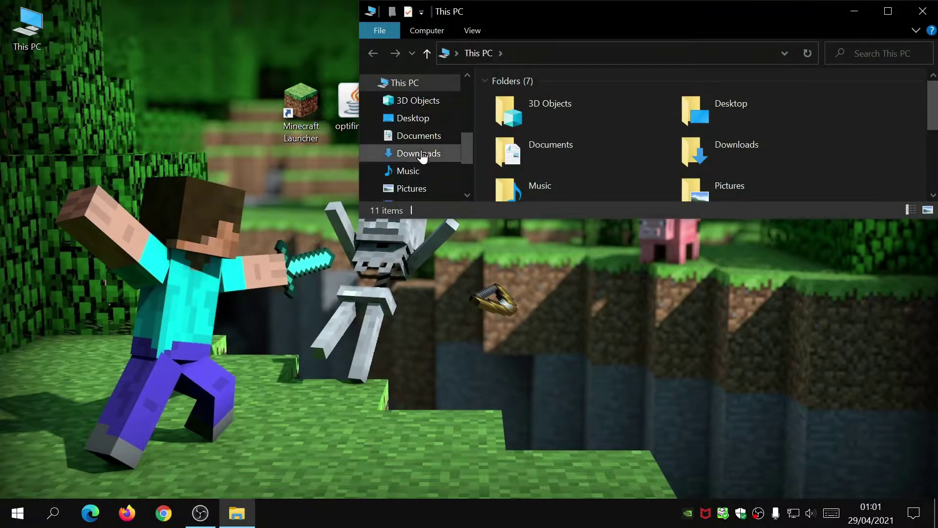
{"action": "scroll", "coordinate": [703, 149], "scroll_direction": "down", "scroll_amount": 3}
{"action": "double_click", "coordinate": [550, 177]}
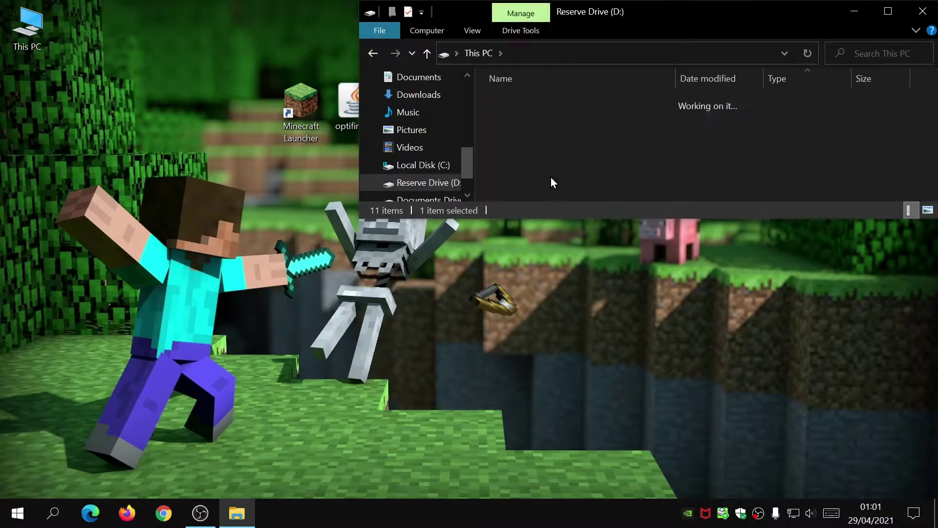
{"action": "left_click_drag", "start_coordinate": [346, 98], "coordinate": [861, 68]}
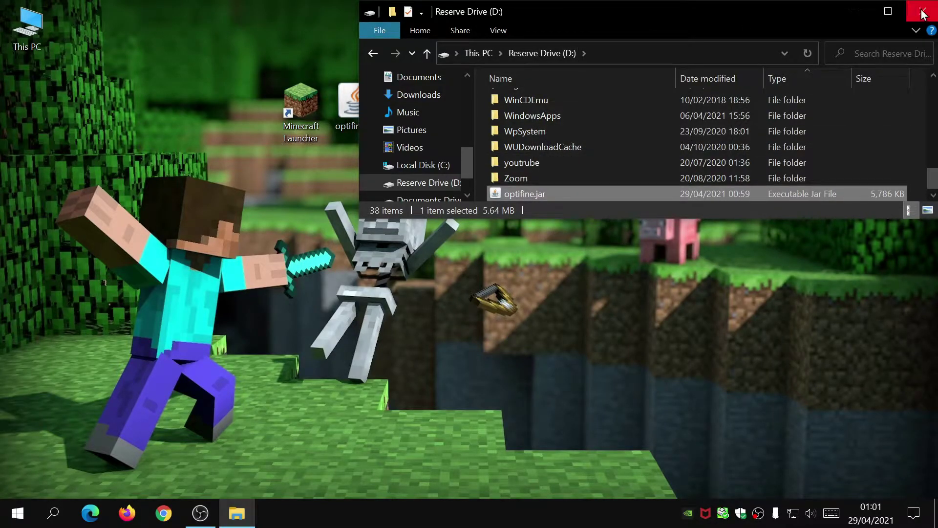
Minimize the drive window and launch Command Prompt by searching 'cmd'.
{"action": "left_click", "coordinate": [855, 8]}
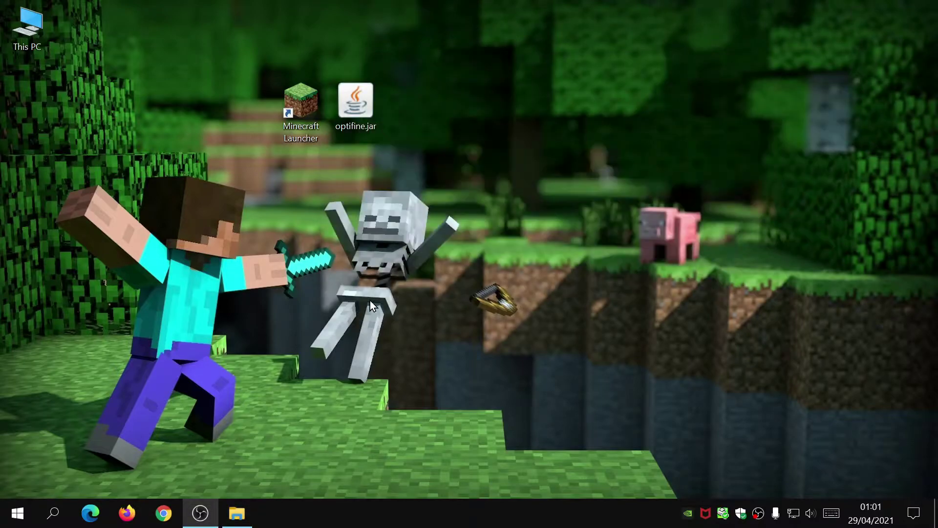
{"action": "left_click", "coordinate": [53, 514]}
{"action": "type", "text": "c"}
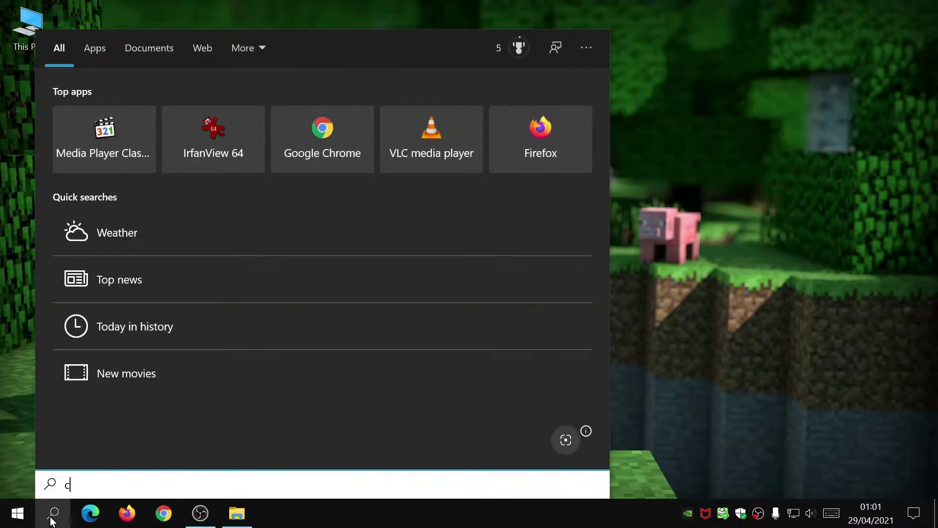
{"action": "type", "text": "md"}
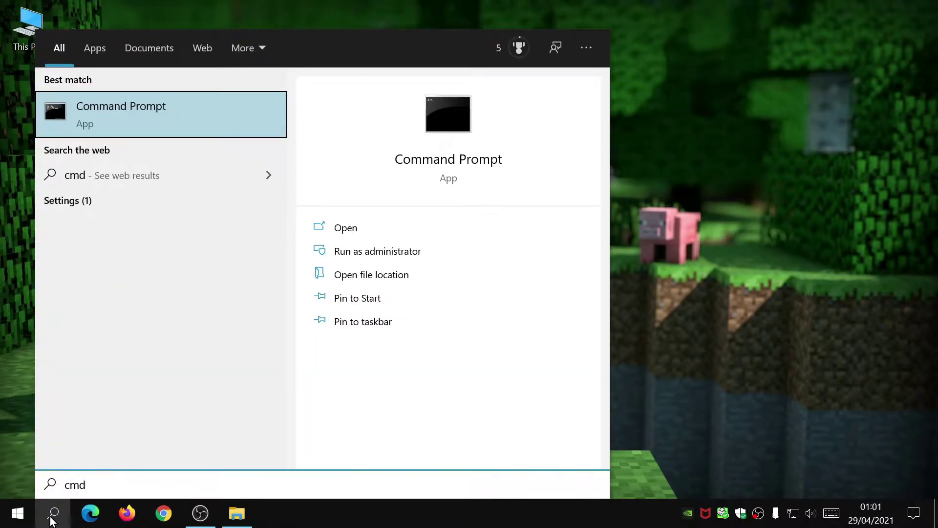
{"action": "key", "text": "Return"}
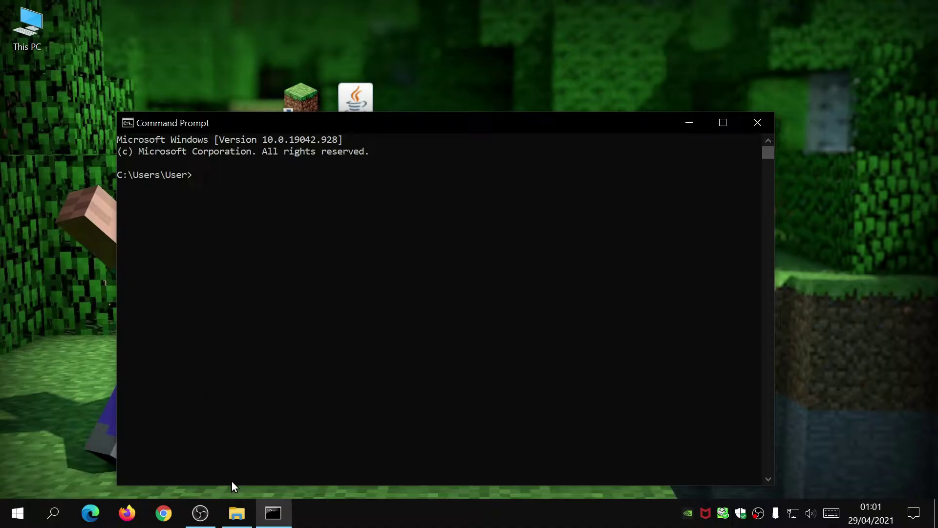
Close the console and open a command prompt at D:\ from the drive window's address bar.
{"action": "left_click", "coordinate": [757, 122]}
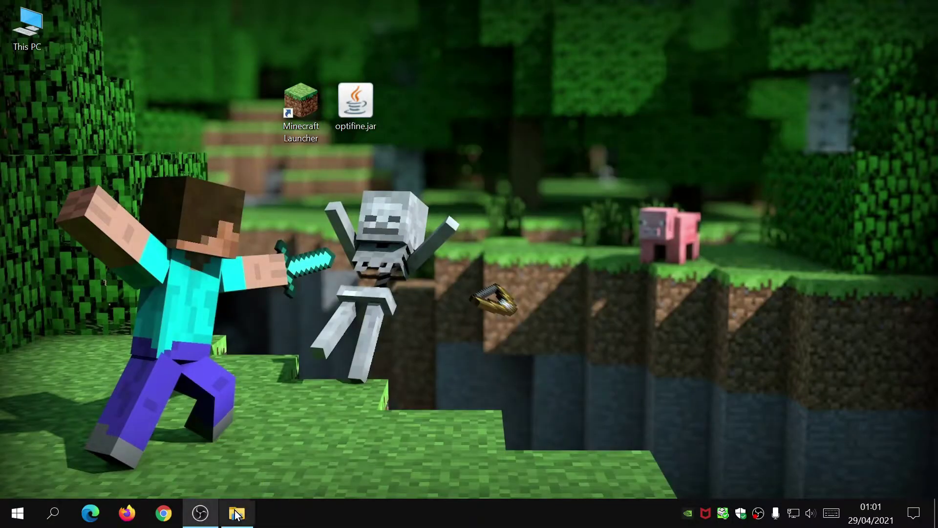
{"action": "left_click", "coordinate": [237, 513]}
{"action": "left_click", "coordinate": [623, 52]}
{"action": "type", "text": "cmd"}
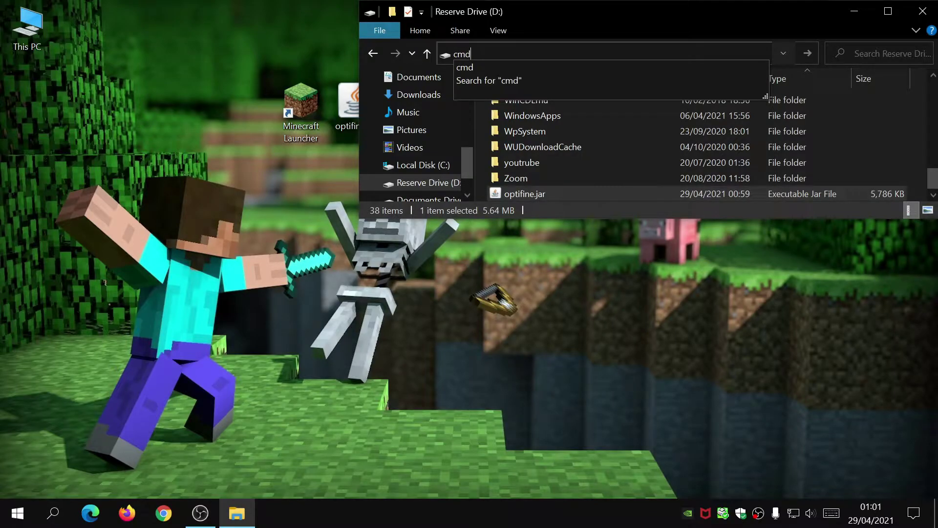
{"action": "key", "text": "Return"}
Close the Reserve Drive window and the extra command prompt, leaving Windows search open.
{"action": "left_click_drag", "start_coordinate": [315, 25], "coordinate": [533, 142]}
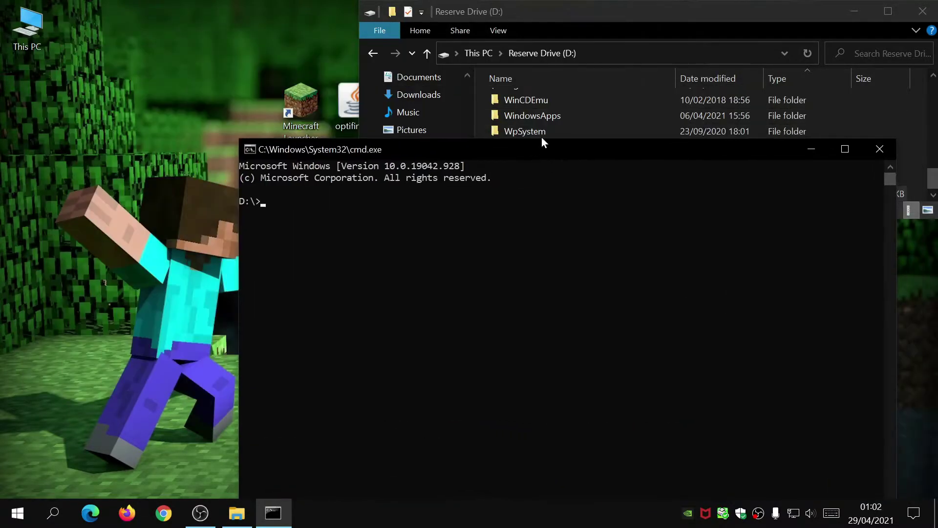
{"action": "left_click", "coordinate": [923, 10]}
{"action": "left_click_drag", "start_coordinate": [635, 145], "coordinate": [602, 96]}
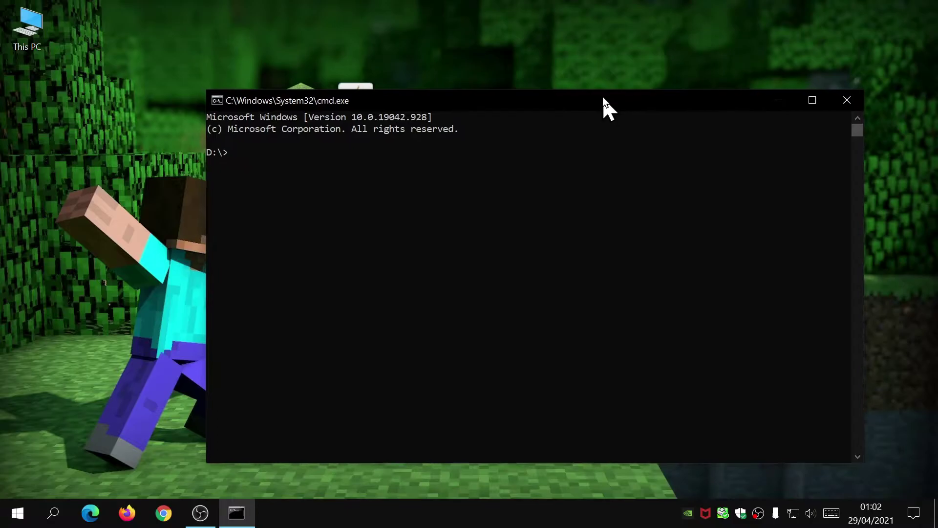
{"action": "left_click", "coordinate": [844, 98]}
{"action": "left_click", "coordinate": [53, 512]}
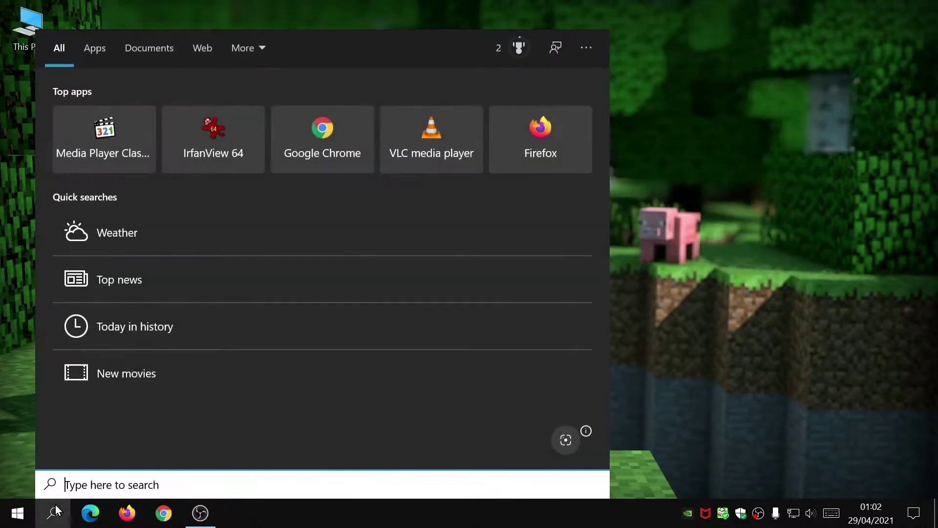
Launch a new Command Prompt from search and switch it to drive D: with 'd:'.
{"action": "type", "text": "cmd"}
{"action": "left_click", "coordinate": [66, 131]}
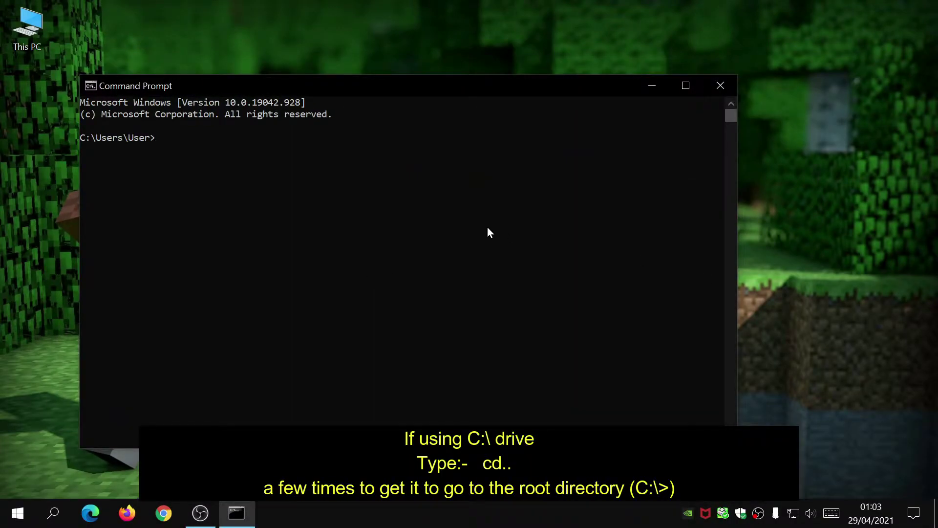
{"action": "scroll", "coordinate": [488, 229], "scroll_direction": "up", "scroll_amount": 3, "text": "ctrl"}
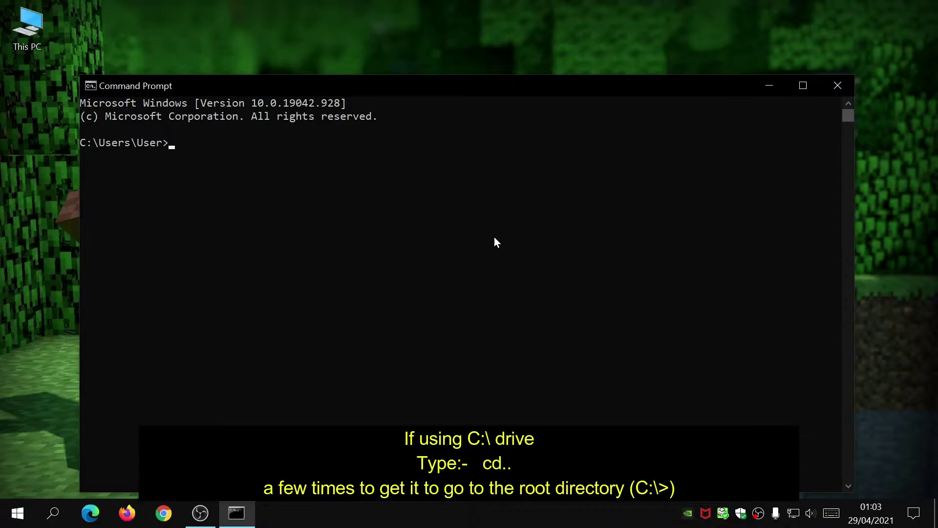
{"action": "scroll", "coordinate": [492, 240], "scroll_direction": "up", "scroll_amount": 1, "text": "ctrl"}
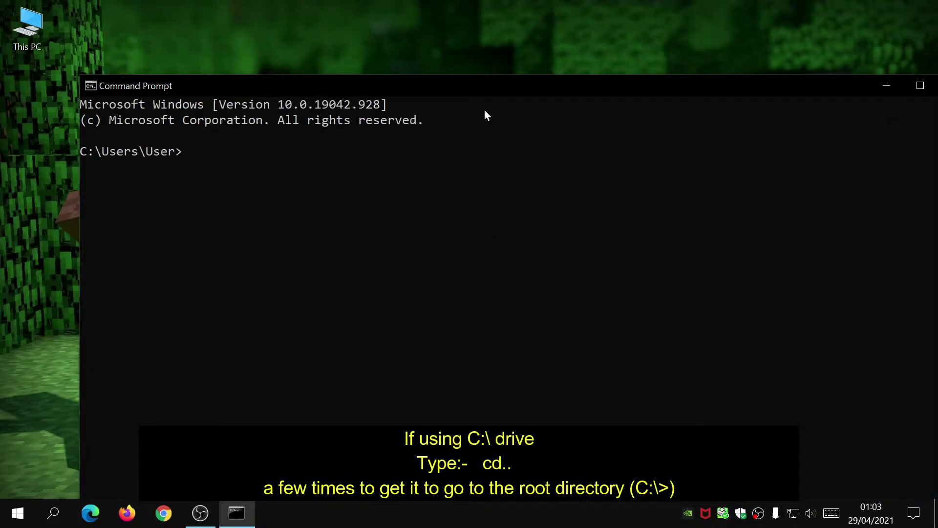
{"action": "left_click_drag", "start_coordinate": [482, 86], "coordinate": [454, 47]}
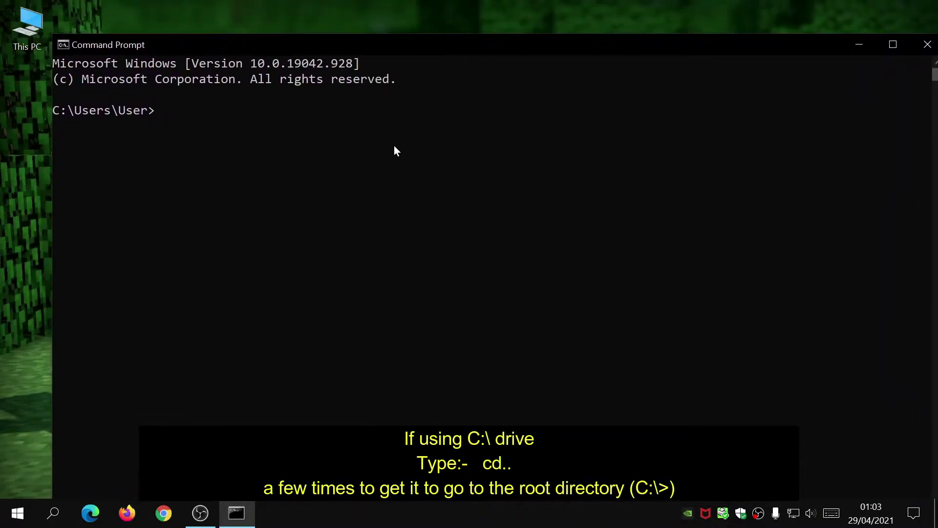
{"action": "type", "text": "d:"}
{"action": "key", "text": "Return"}
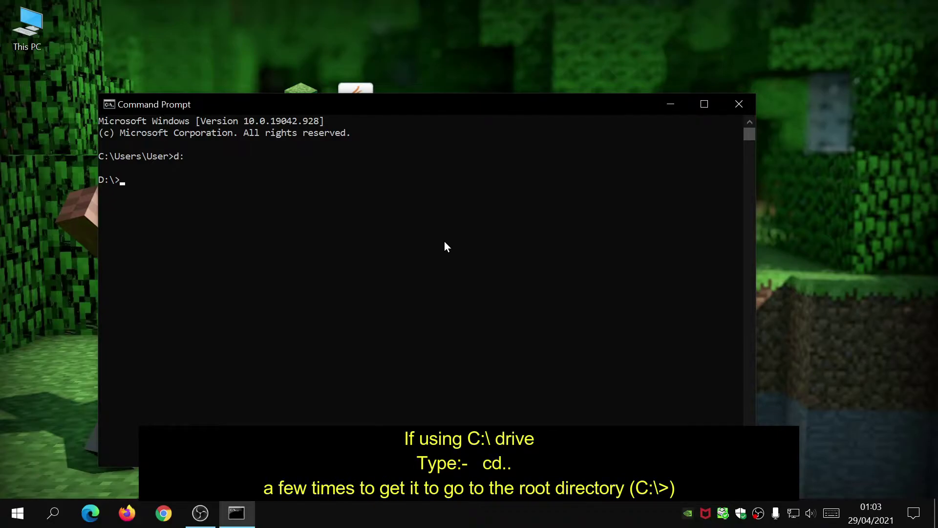
Change into D:\Games\Minecraft and list its contents.
{"action": "type", "text": "cd games"}
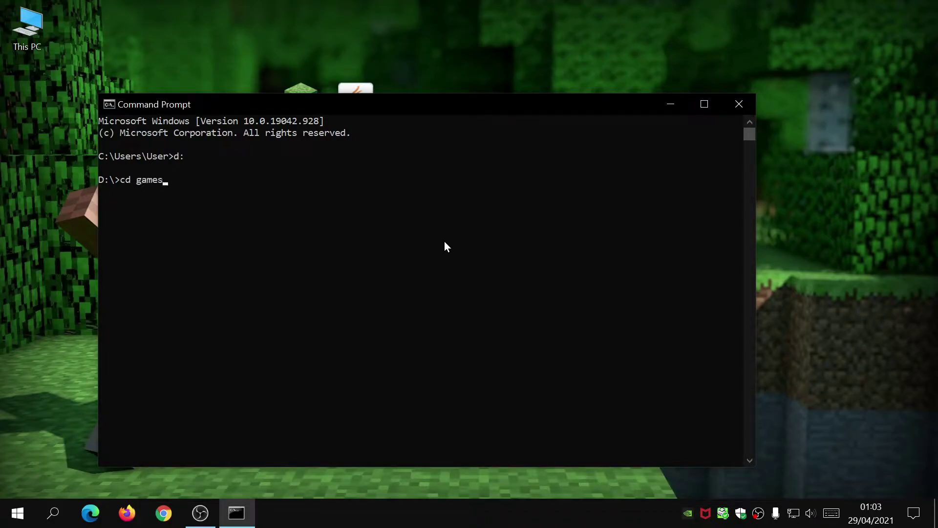
{"action": "key", "text": "Return"}
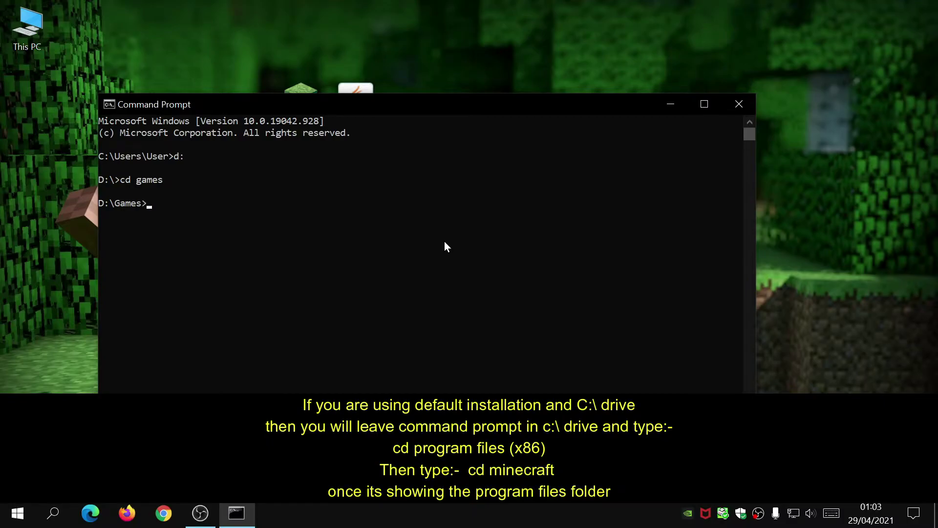
{"action": "type", "text": "cd minecraft"}
{"action": "key", "text": "Return"}
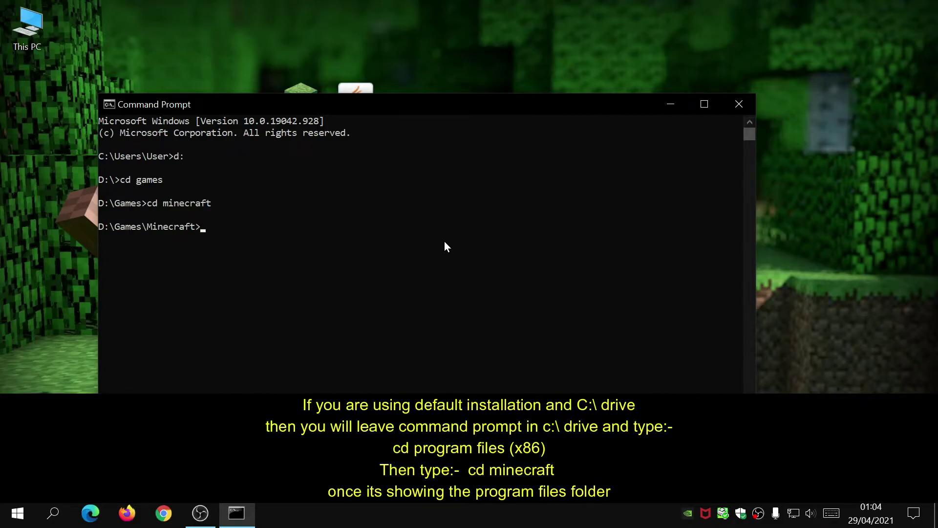
{"action": "type", "text": "dir"}
{"action": "key", "text": "Return"}
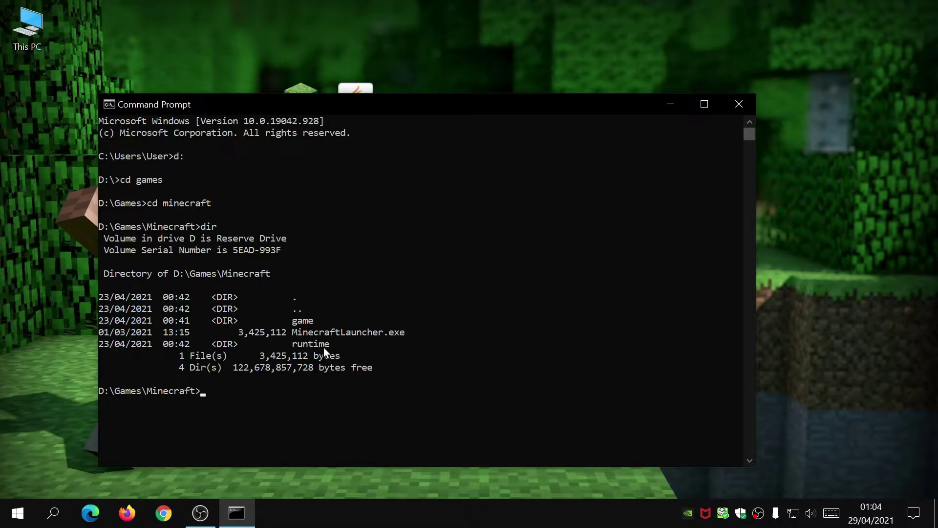
Enter the runtime folder, list it, and type 'cd jre-legacy'.
{"action": "type", "text": "cd runtime"}
{"action": "key", "text": "Return"}
{"action": "type", "text": "dir"}
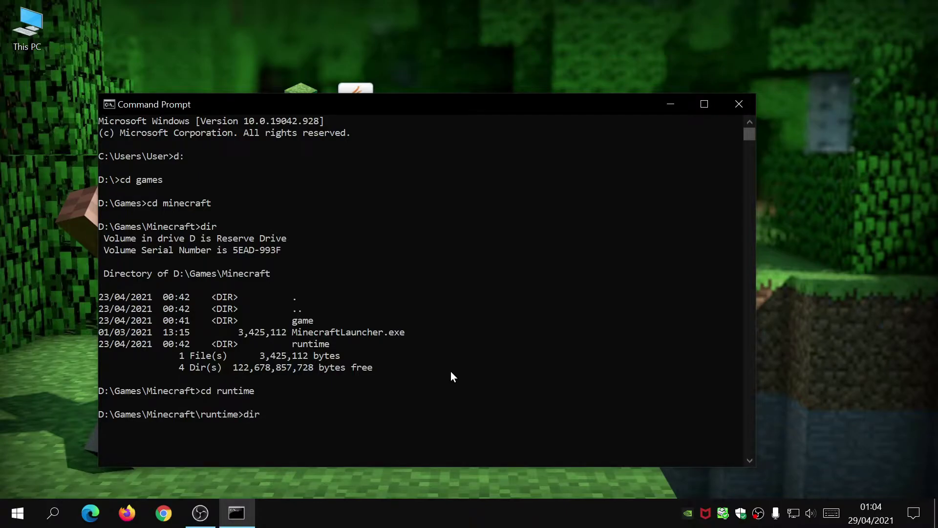
{"action": "key", "text": "Return"}
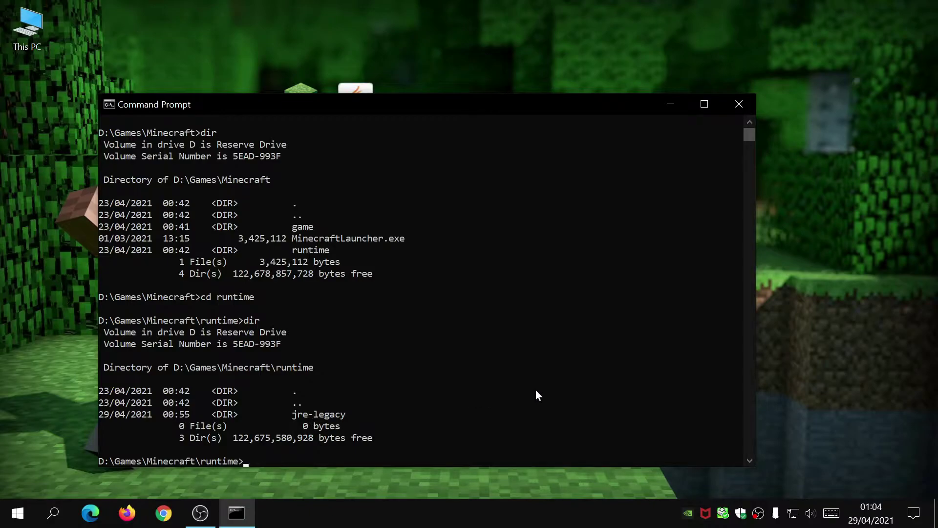
{"action": "type", "text": "cd jre-legacy"}
Enter jre-legacy and then windows-x64, listing each folder's contents.
{"action": "key", "text": "Return"}
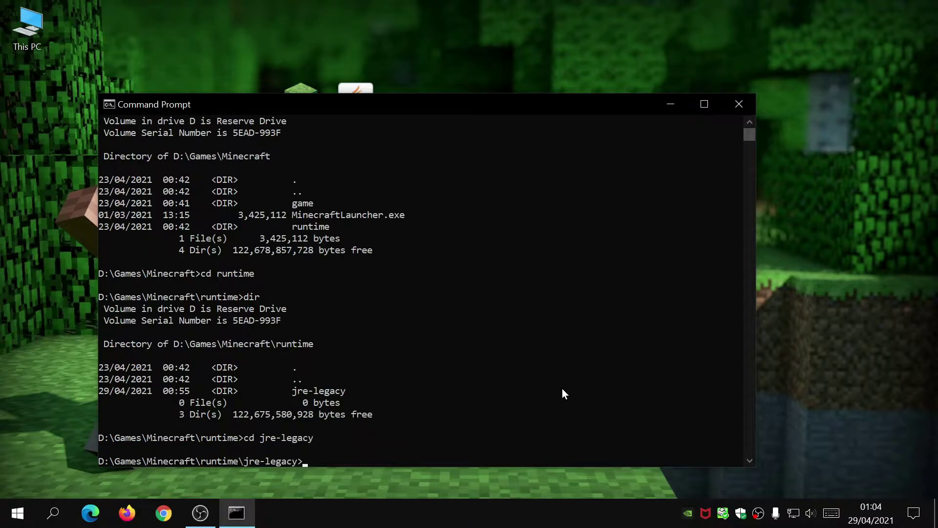
{"action": "type", "text": "dir"}
{"action": "key", "text": "Return"}
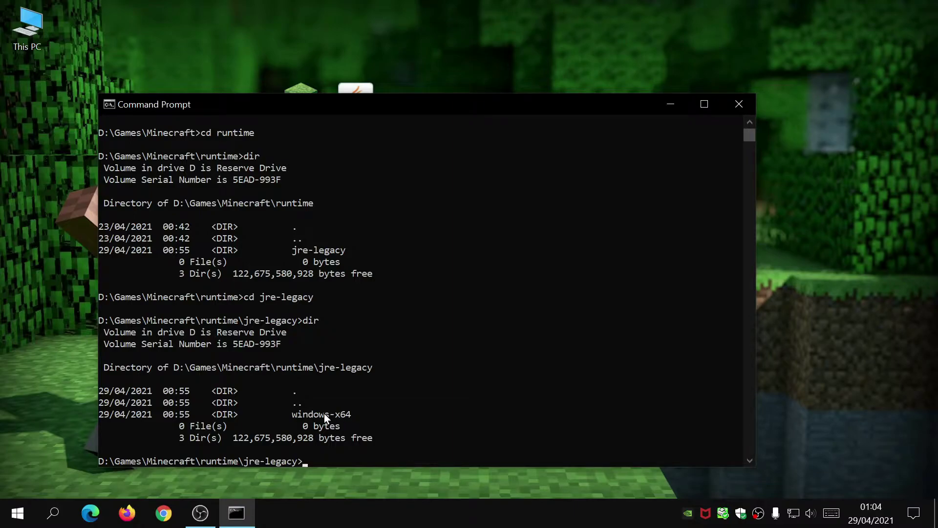
{"action": "type", "text": "cd windows-x64"}
{"action": "key", "text": "Return"}
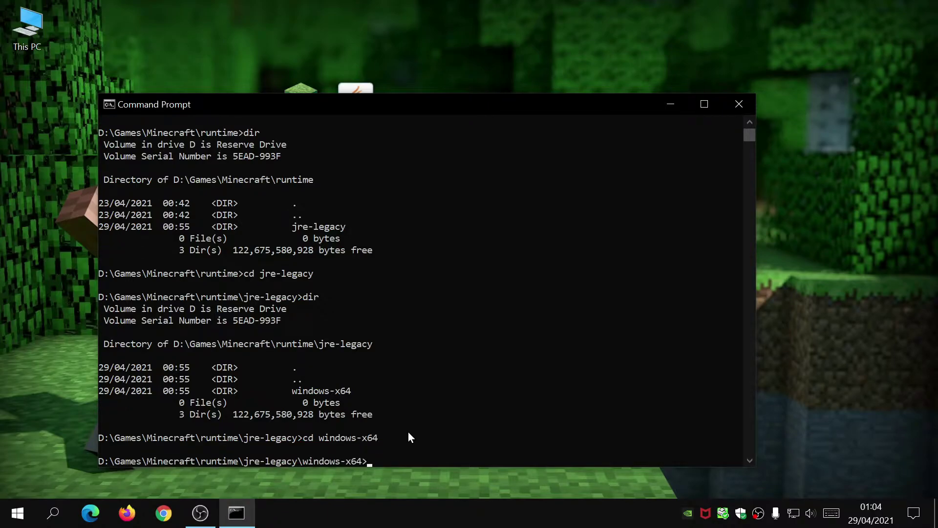
{"action": "type", "text": "dir"}
{"action": "key", "text": "Return"}
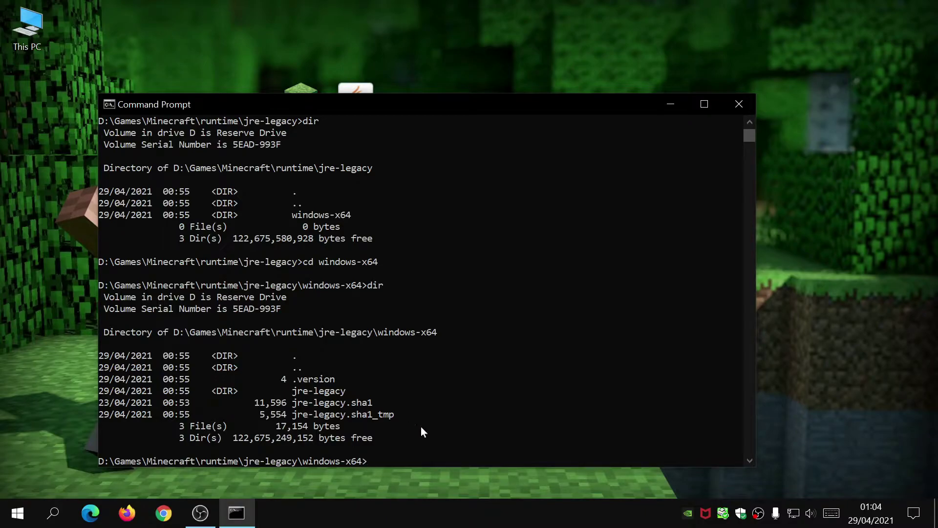
Move into the inner jre-legacy folder and list its bin, lib, license and readme entries.
{"action": "type", "text": "cd"}
{"action": "type", "text": " jre-lega"}
{"action": "type", "text": "cy"}
{"action": "key", "text": "Return"}
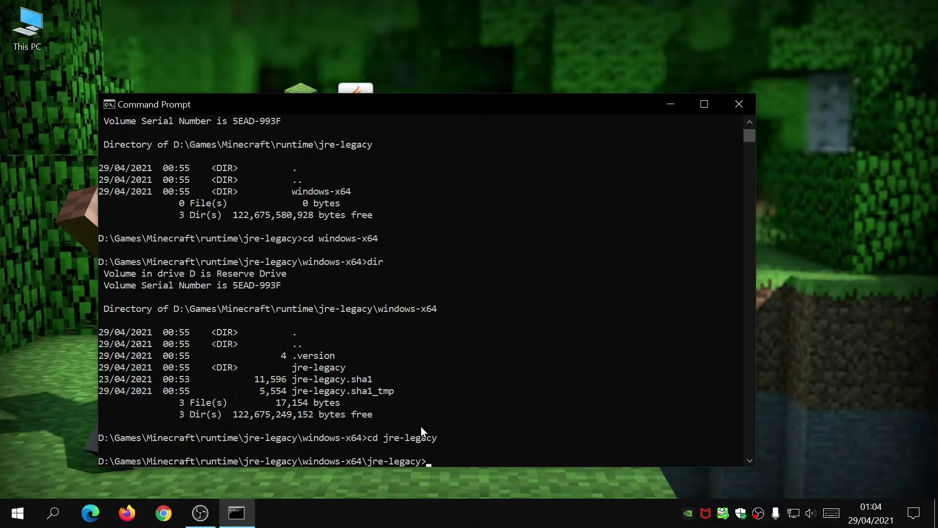
{"action": "type", "text": "dir"}
{"action": "key", "text": "Return"}
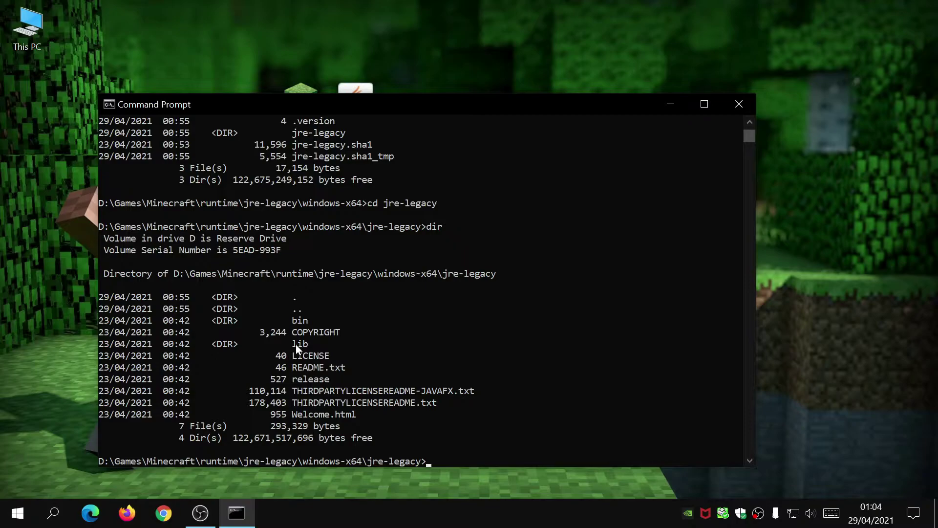
{"action": "key", "text": "alt+Tab"}
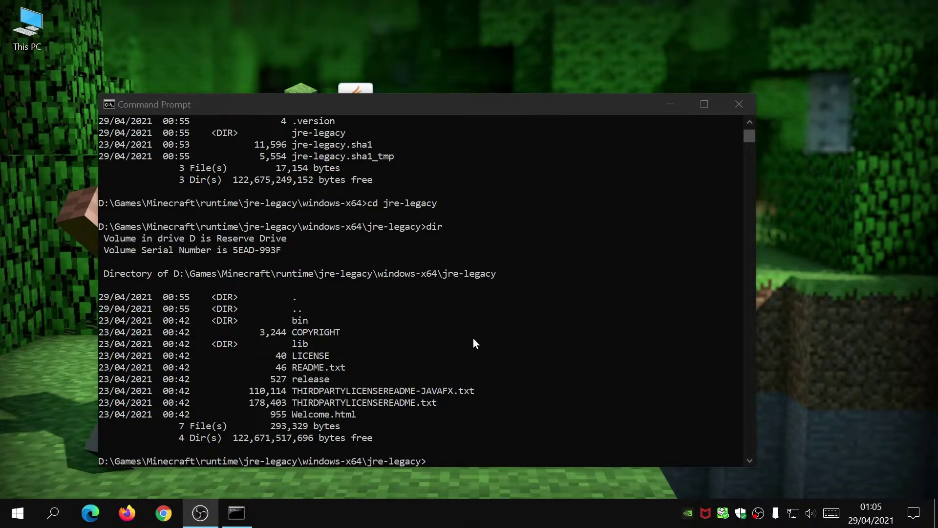
Enter the bin folder and list its 84 files, including java.exe.
{"action": "left_click", "coordinate": [473, 448]}
{"action": "type", "text": "cd "}
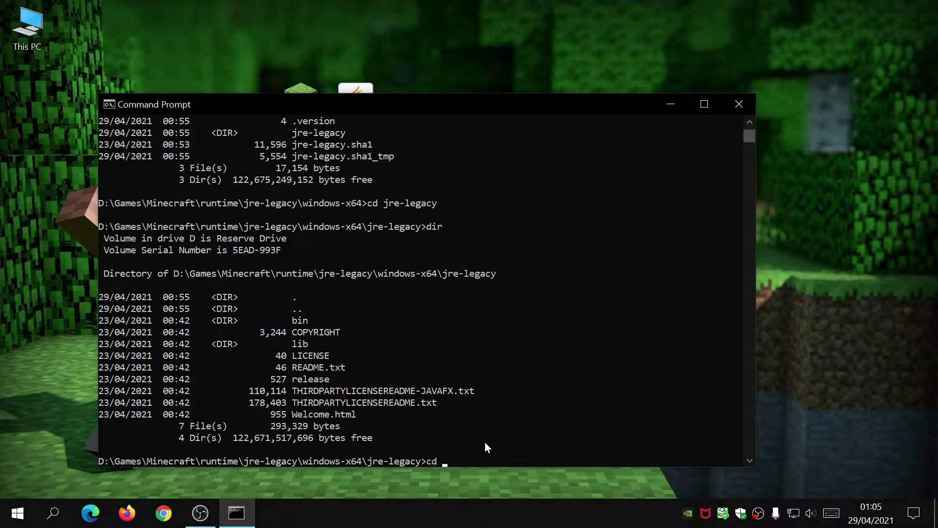
{"action": "type", "text": "bin"}
{"action": "key", "text": "Return"}
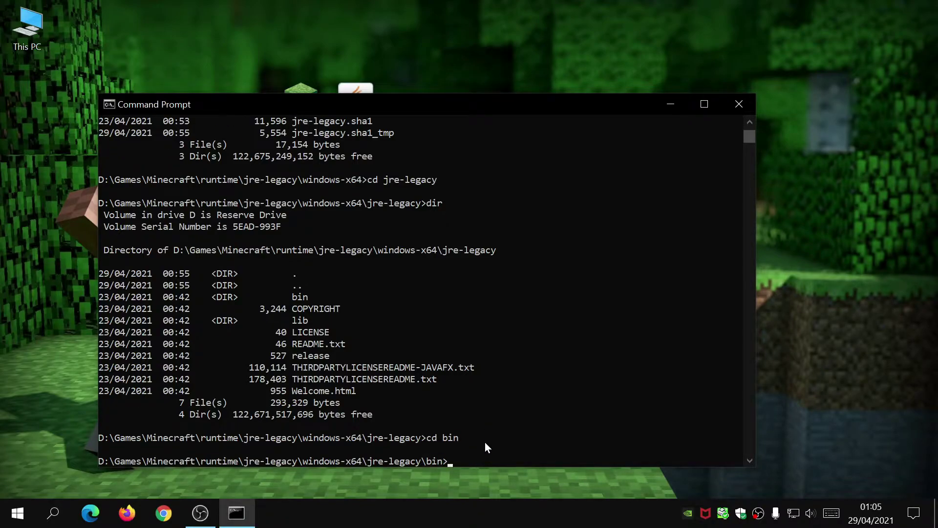
{"action": "type", "text": "dir"}
{"action": "key", "text": "Return"}
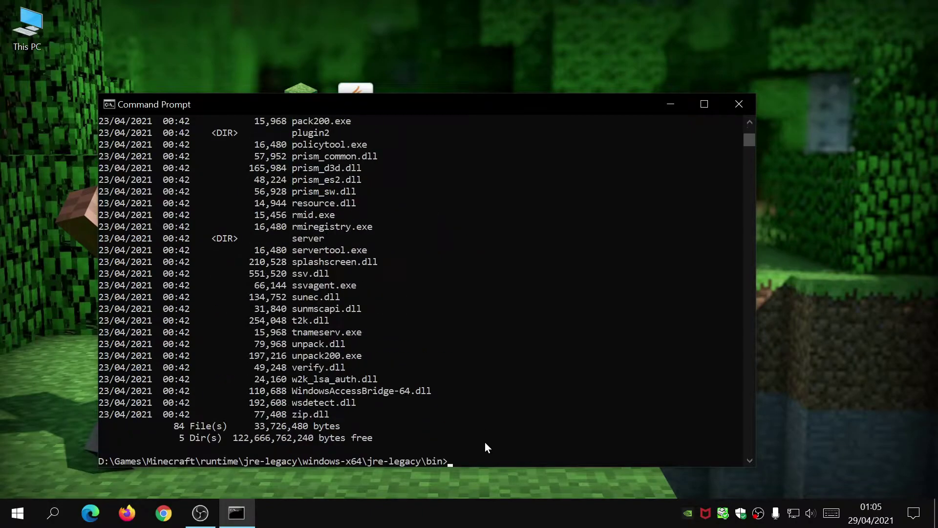
{"action": "scroll", "coordinate": [347, 265], "scroll_direction": "up", "scroll_amount": 2}
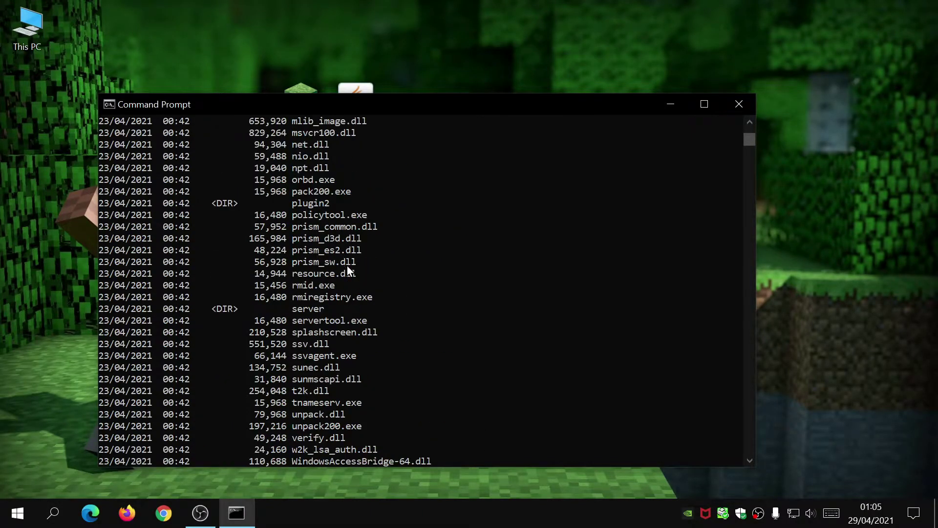
{"action": "scroll", "coordinate": [348, 284], "scroll_direction": "up", "scroll_amount": 20}
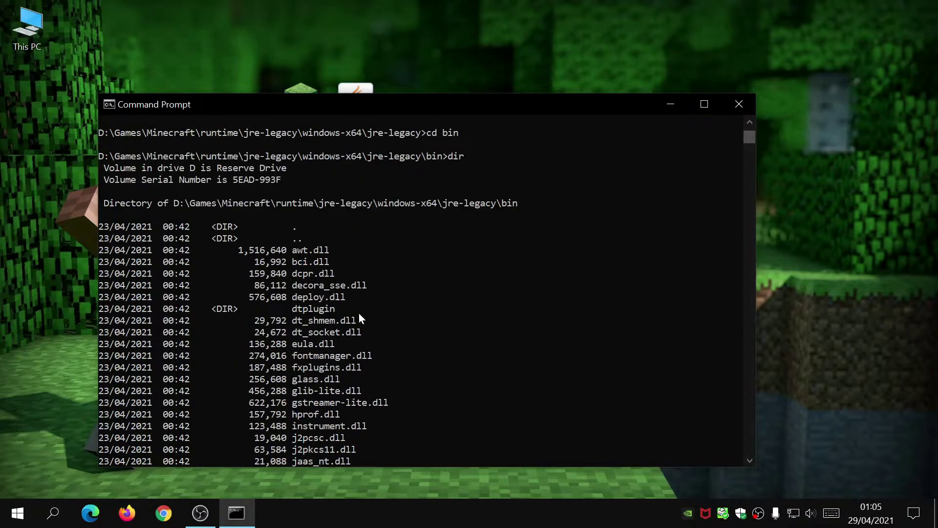
{"action": "scroll", "coordinate": [359, 318], "scroll_direction": "down", "scroll_amount": 2}
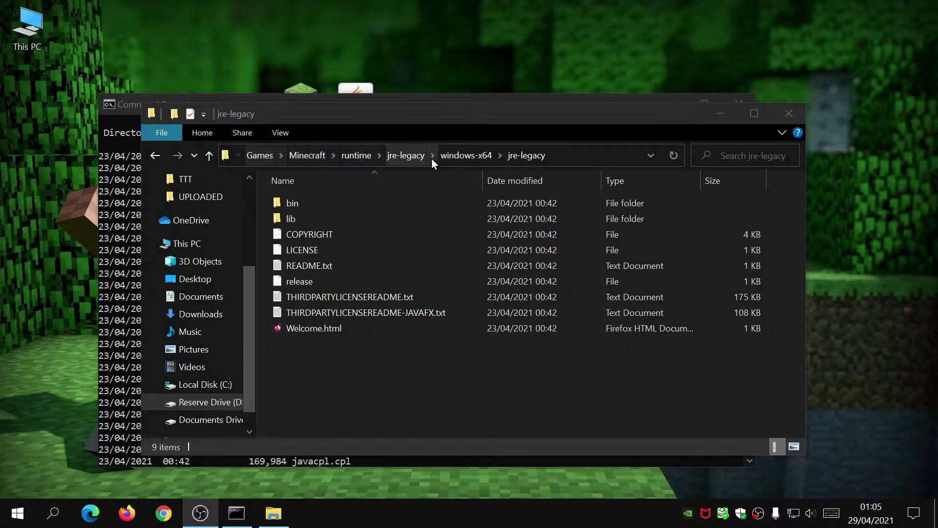
Check that java.exe is in the bin folder, then minimize File Explorer to reveal Command Prompt.
{"action": "double_click", "coordinate": [302, 201]}
{"action": "scroll", "coordinate": [352, 341], "scroll_direction": "down", "scroll_amount": 4}
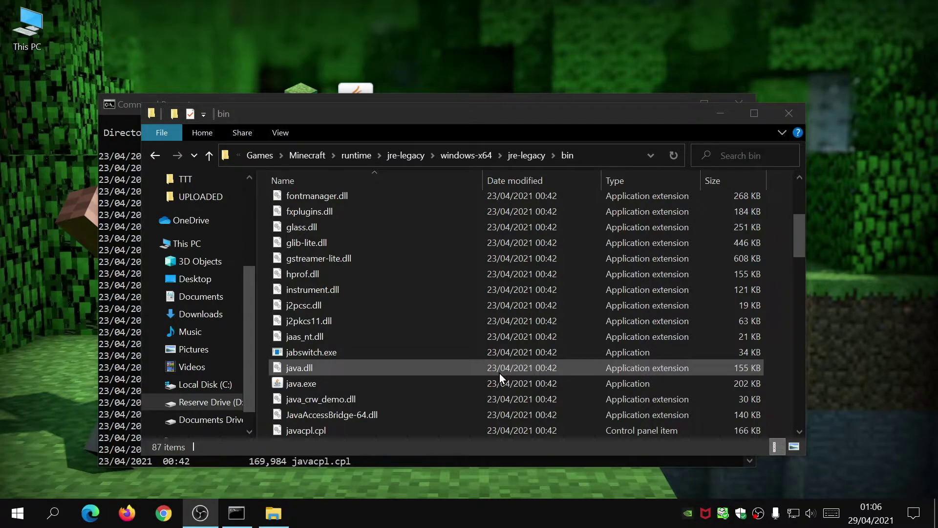
{"action": "left_click", "coordinate": [720, 112]}
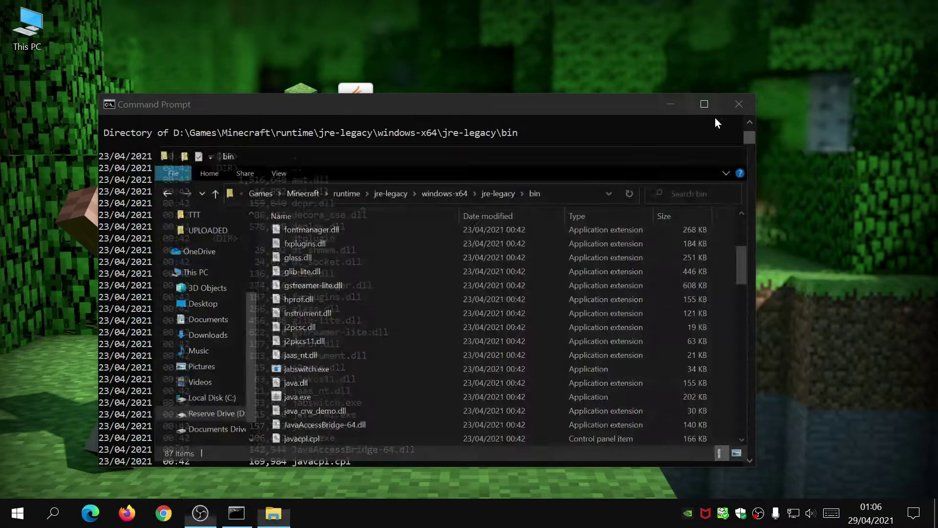
{"action": "scroll", "coordinate": [503, 396], "scroll_direction": "down", "scroll_amount": 20}
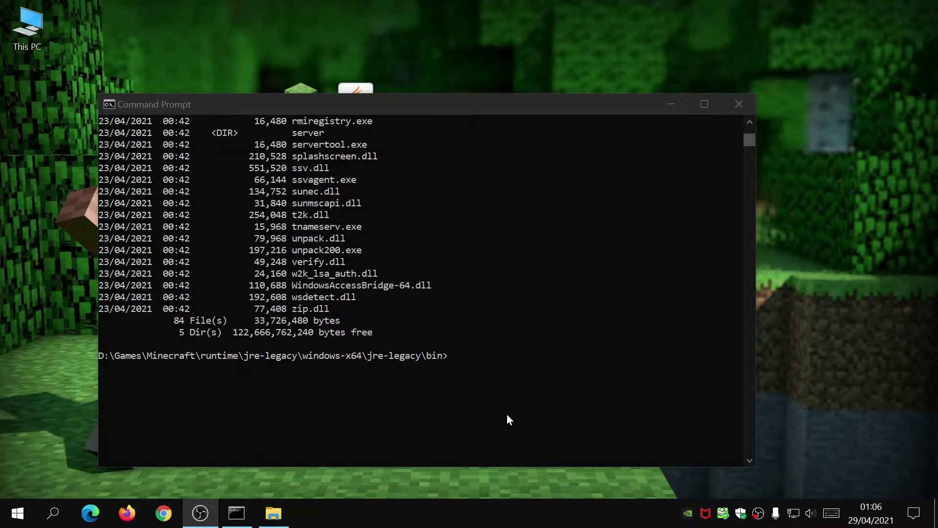
Enter java.exe -jar d:\optifine.jar at the jre-legacy\bin prompt, removing a stray space.
{"action": "left_click", "coordinate": [455, 356]}
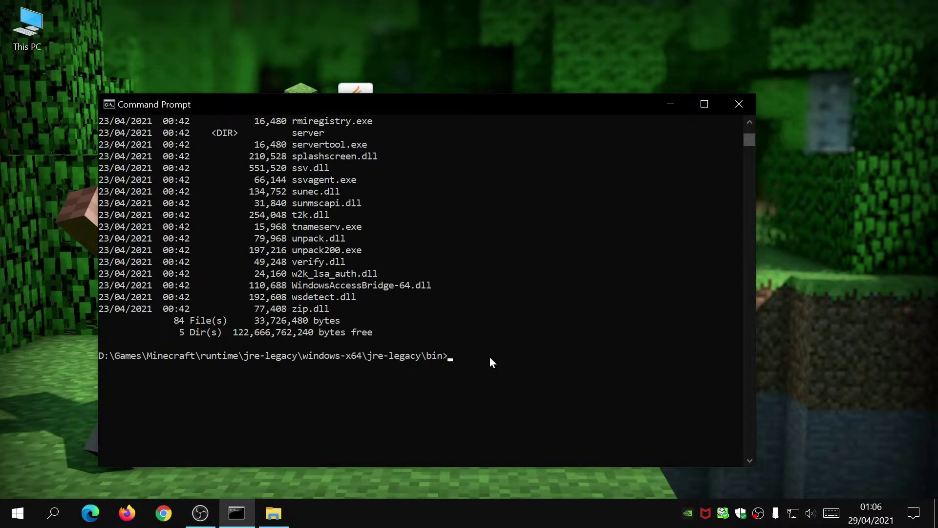
{"action": "type", "text": "java"}
{"action": "left_click", "coordinate": [564, 373]}
{"action": "key", "text": "Escape"}
{"action": "key", "text": "BackSpace"}
{"action": "type", "text": ".exe -jar d:\\optifine.jar"}
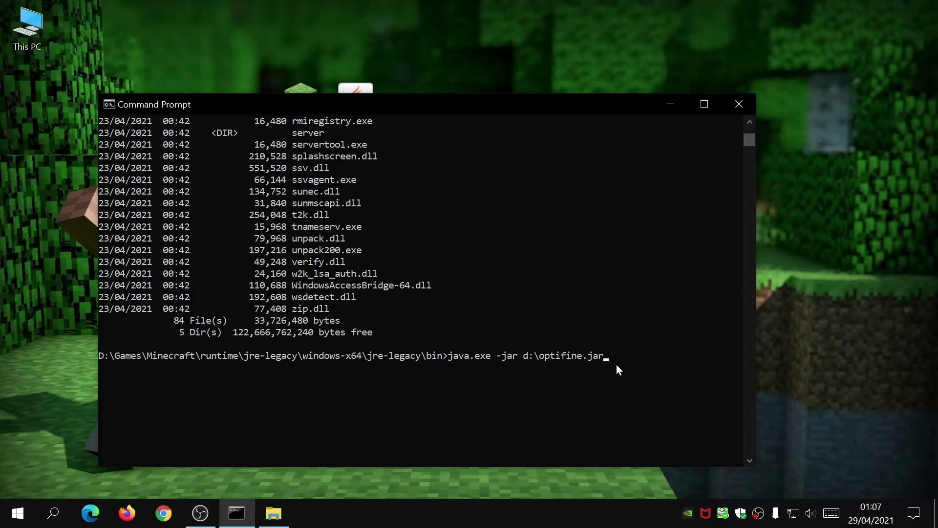
Run the command to launch the OptiFine HD Ultra G7 1.16.5 installer and reposition its window.
{"action": "key", "text": "Return"}
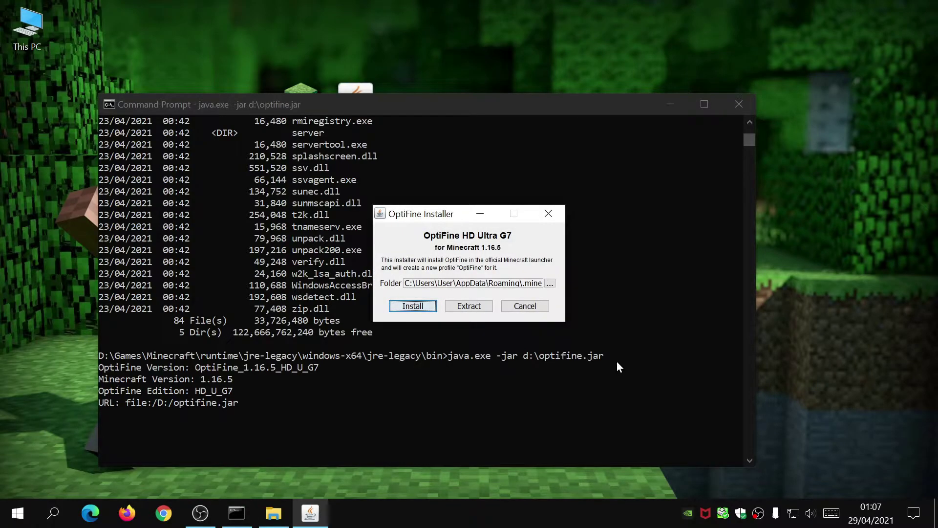
{"action": "mouse_move", "coordinate": [414, 219]}
{"action": "left_mouse_down"}
{"action": "mouse_move", "coordinate": [453, 212]}
{"action": "mouse_move", "coordinate": [429, 211]}
{"action": "left_mouse_up"}
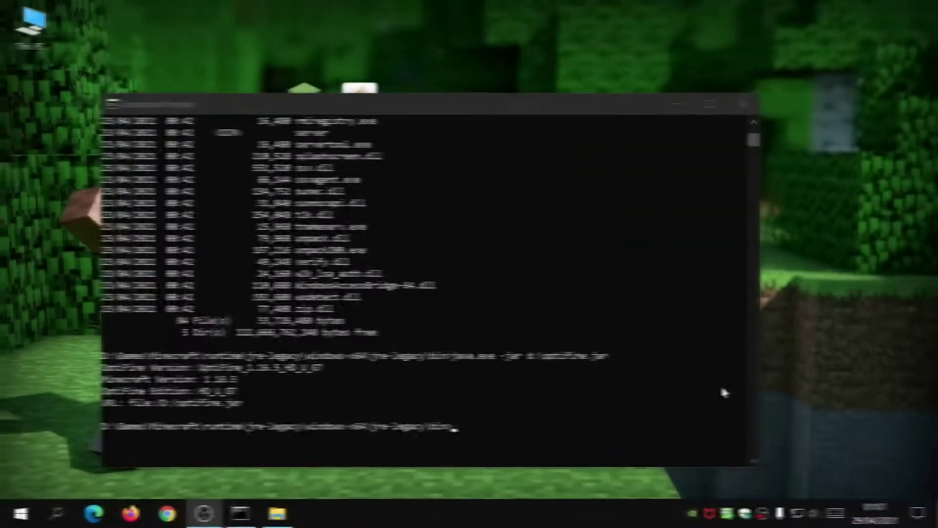
Close Command Prompt with exit and start the Minecraft Launcher from the desktop.
{"action": "type", "text": "exit"}
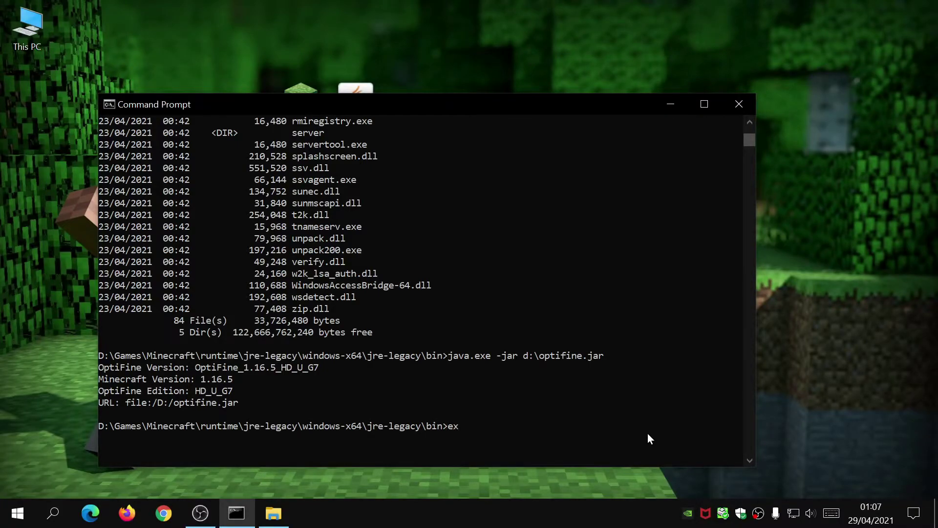
{"action": "key", "text": "Return"}
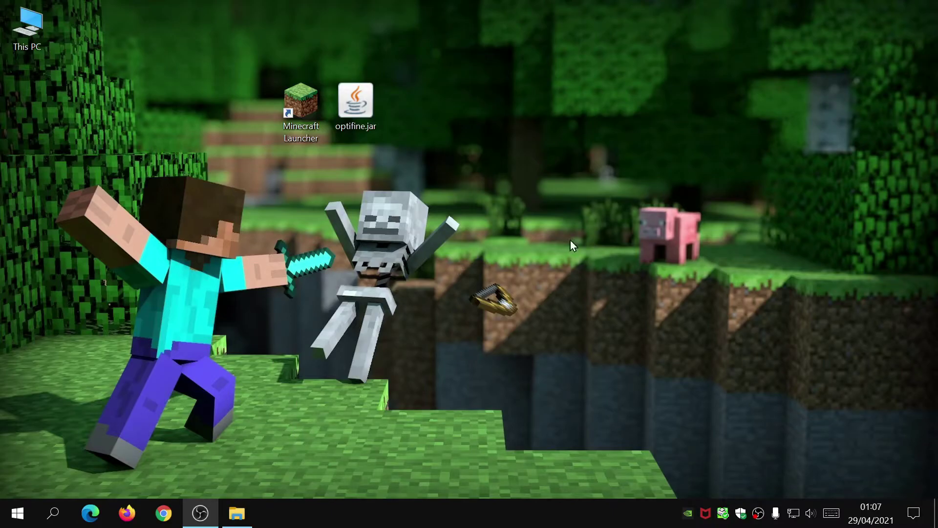
{"action": "double_click", "coordinate": [297, 128]}
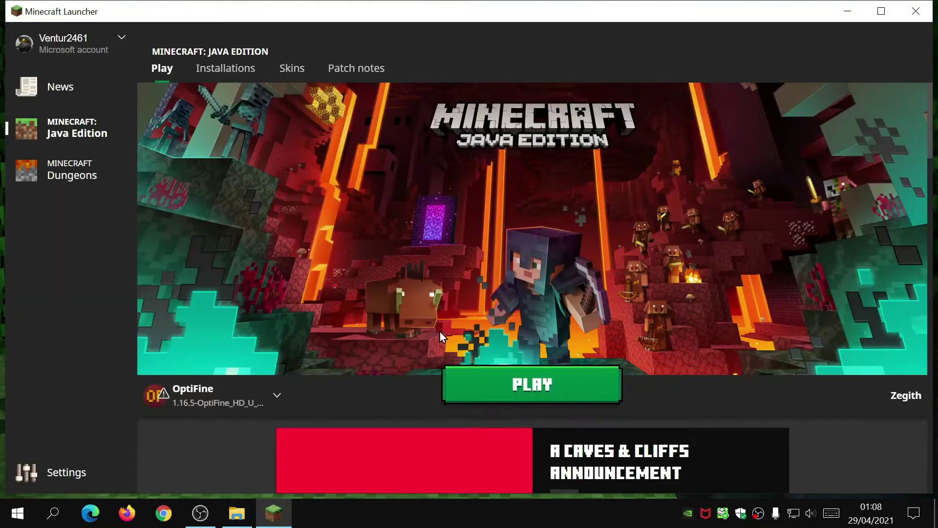
Select the OptiFine 1.16.5 HD U G7 installation in the launcher's installation list.
{"action": "left_click", "coordinate": [197, 393]}
{"action": "left_click", "coordinate": [214, 321]}
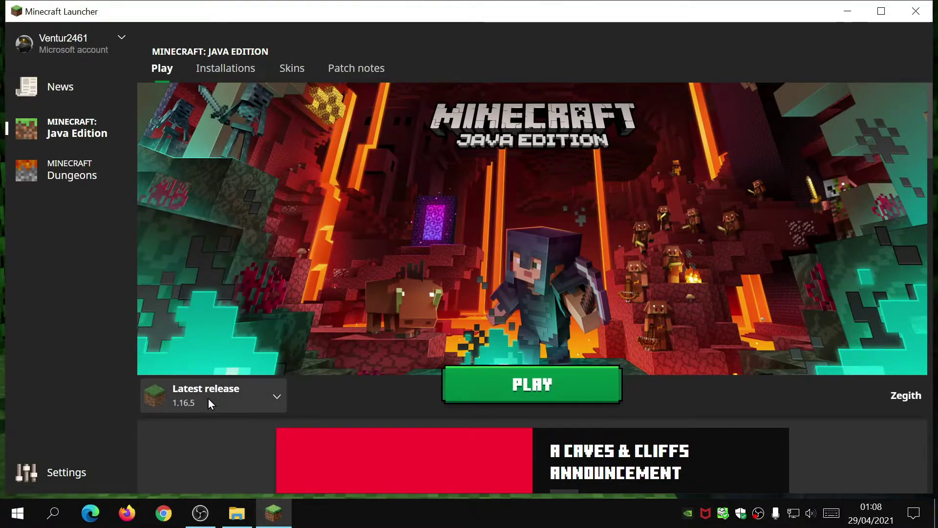
{"action": "left_click", "coordinate": [245, 391]}
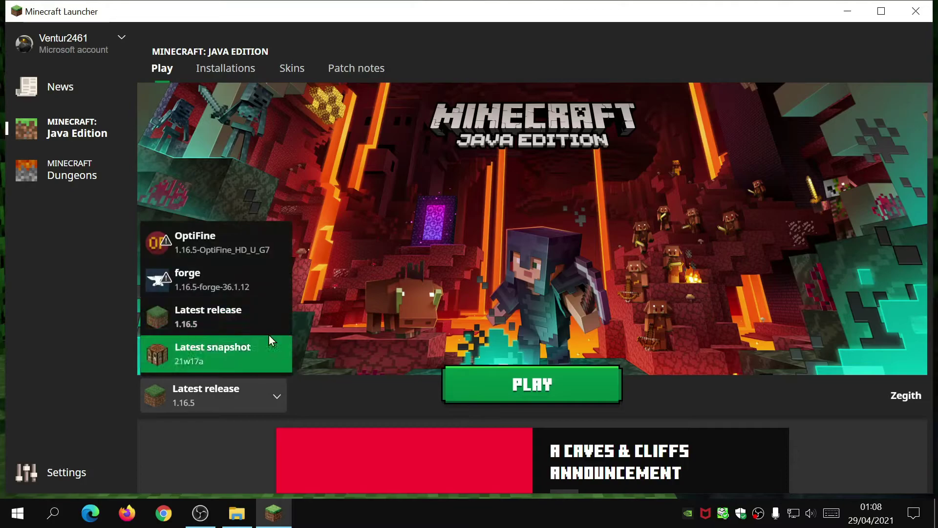
{"action": "left_click", "coordinate": [196, 239]}
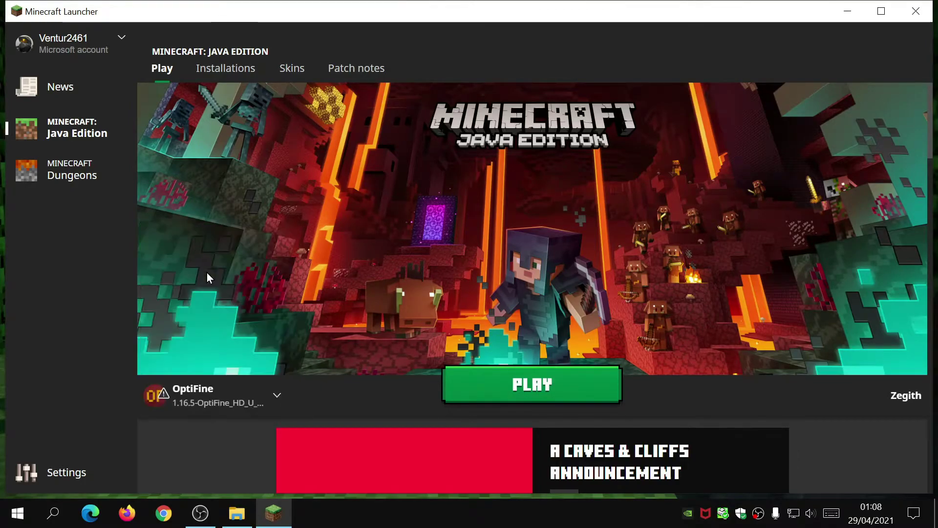
{"action": "mouse_move", "coordinate": [172, 396]}
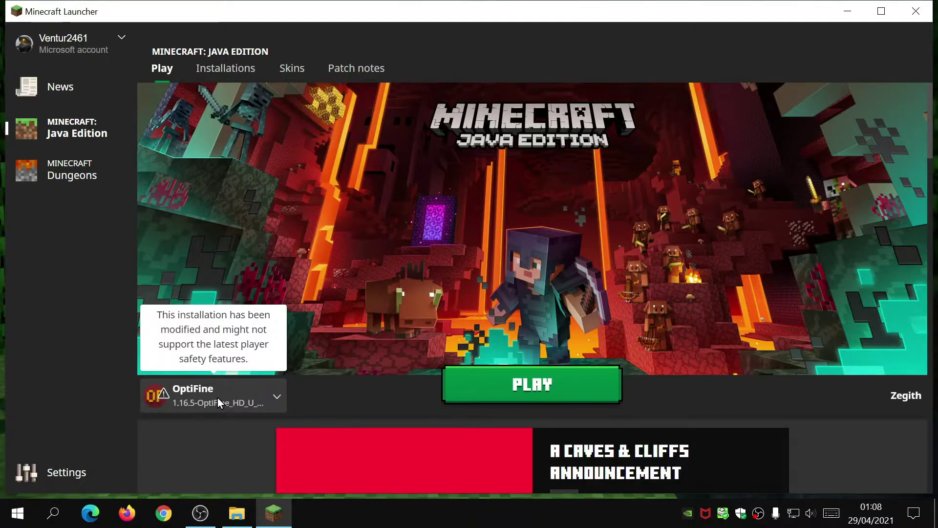
Launch the game and open the empty .minecraft\shaderpacks folder from Options > Video Settings > Shaders.
{"action": "left_click", "coordinate": [537, 387]}
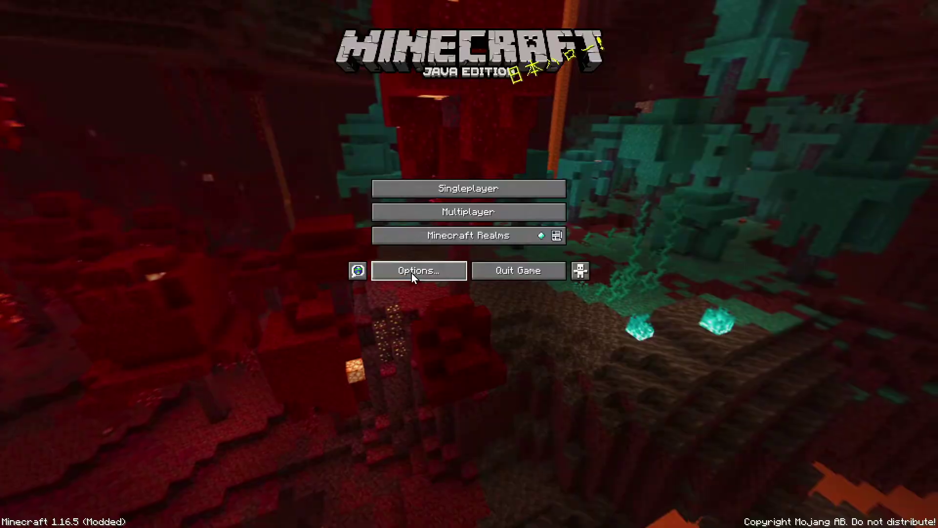
{"action": "left_click", "coordinate": [413, 271]}
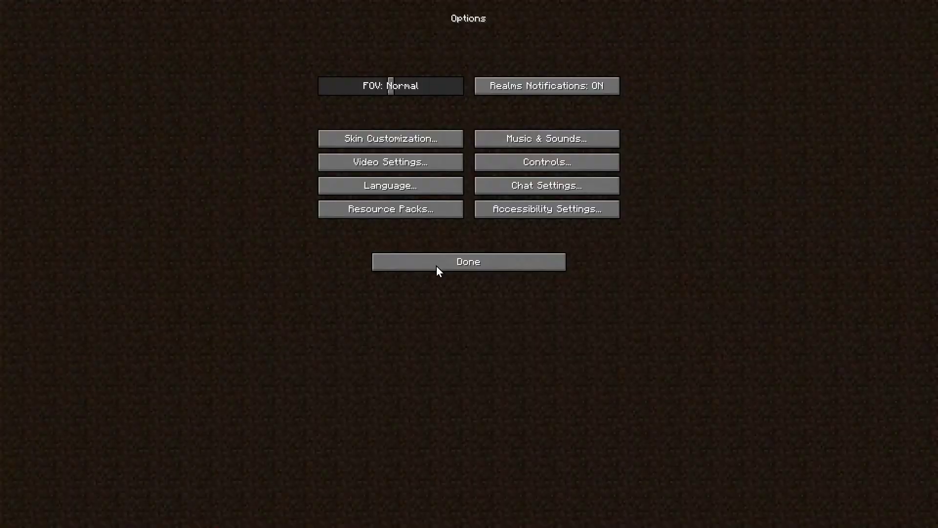
{"action": "left_click", "coordinate": [372, 162]}
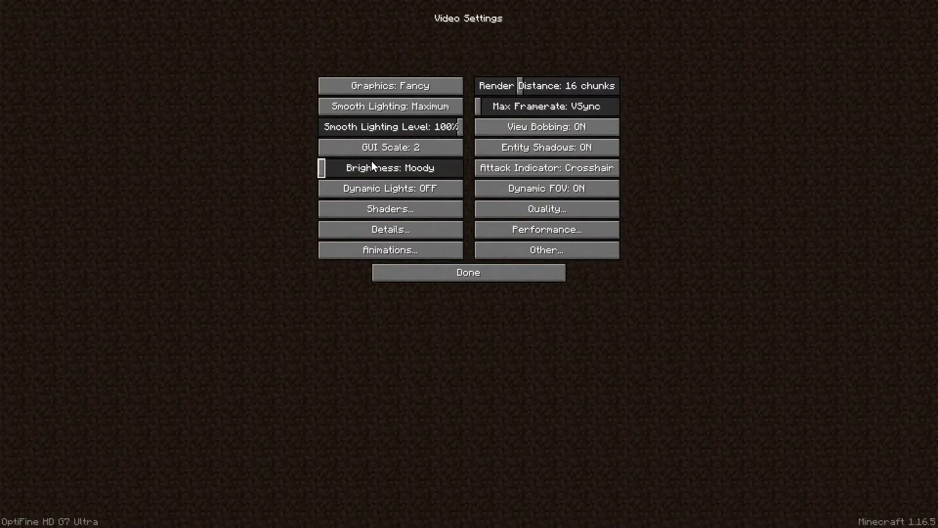
{"action": "left_click", "coordinate": [380, 212]}
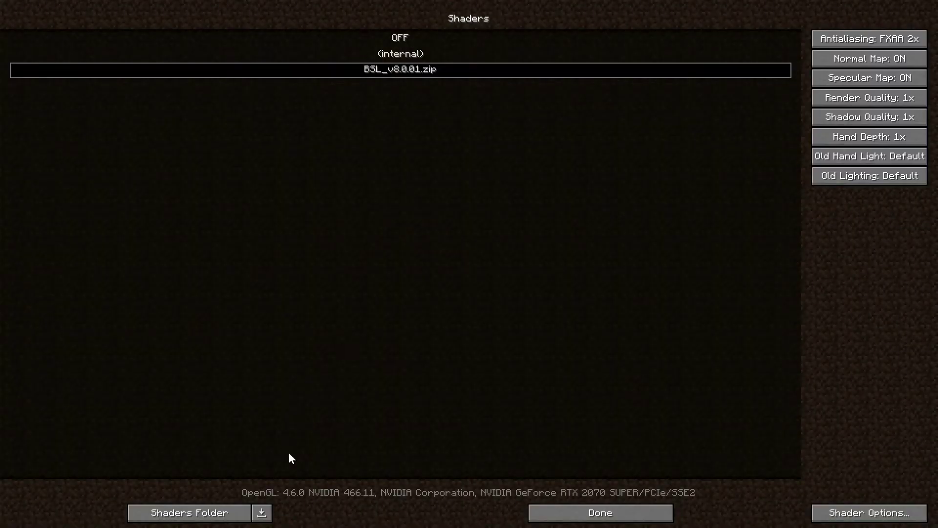
{"action": "left_click", "coordinate": [189, 512]}
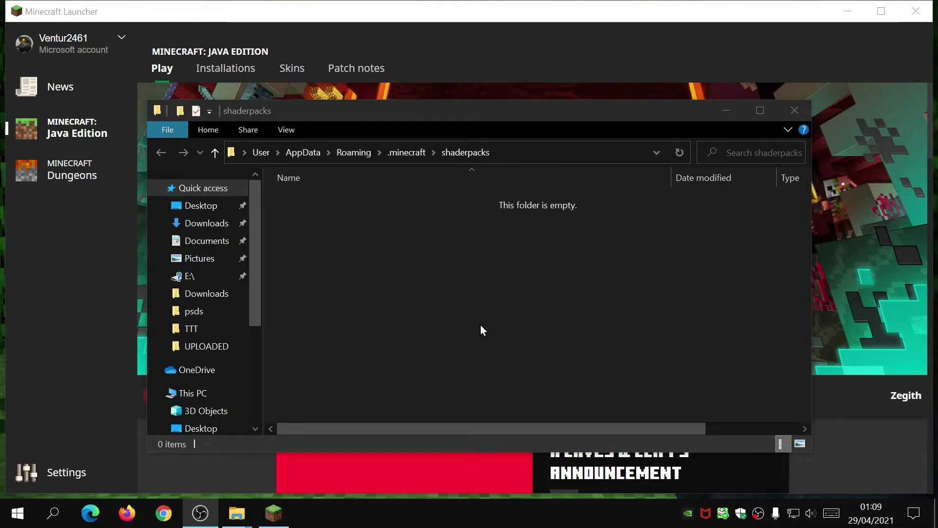
Search 'bsl shaders' in Edge and download BSL v8.0.01 from the official site's CurseForge link.
{"action": "left_click", "coordinate": [90, 512]}
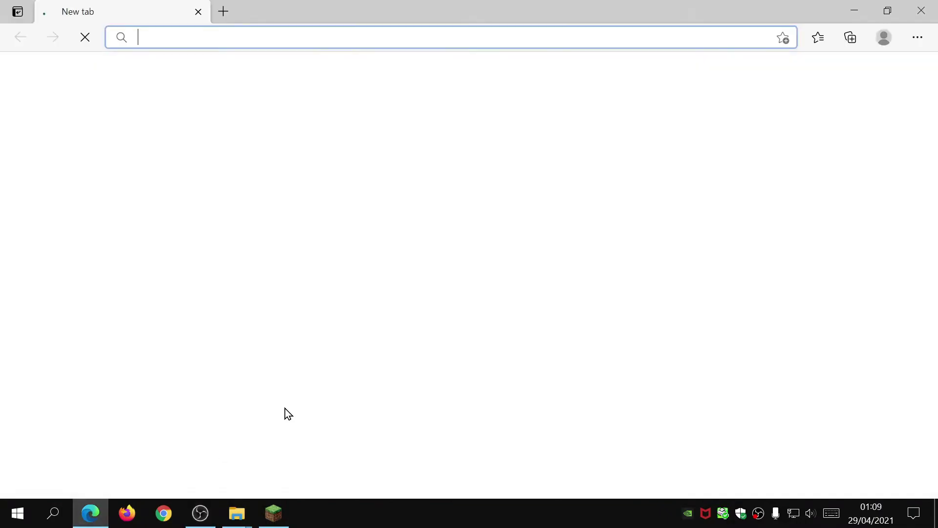
{"action": "type", "text": "bs"}
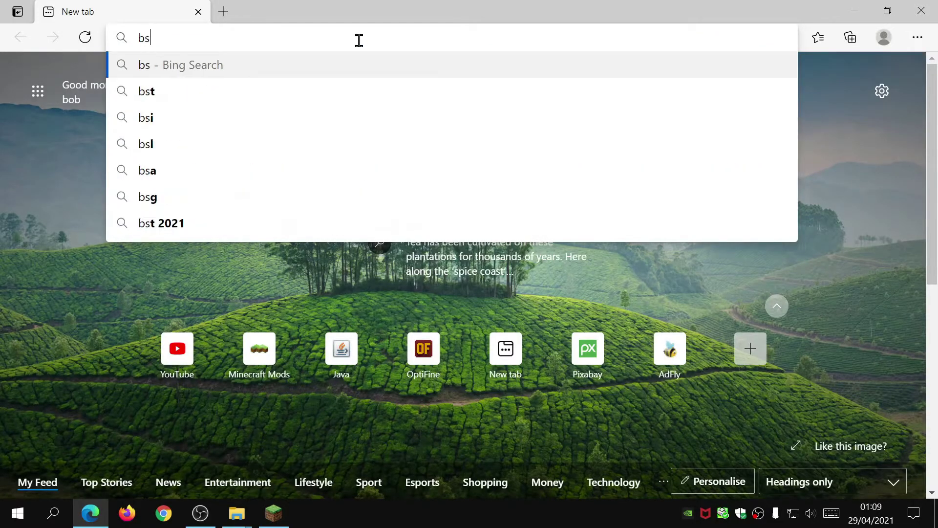
{"action": "type", "text": "l shaders"}
{"action": "key", "text": "Return"}
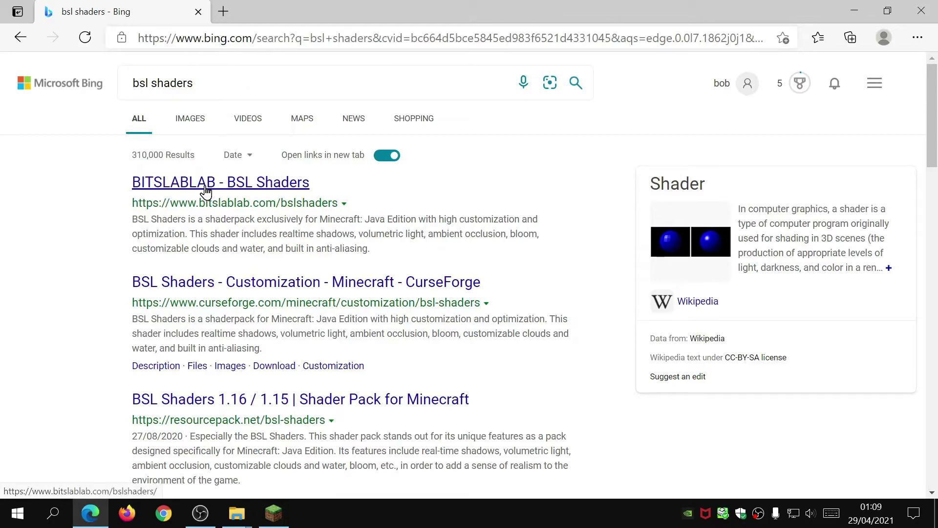
{"action": "left_click", "coordinate": [247, 182]}
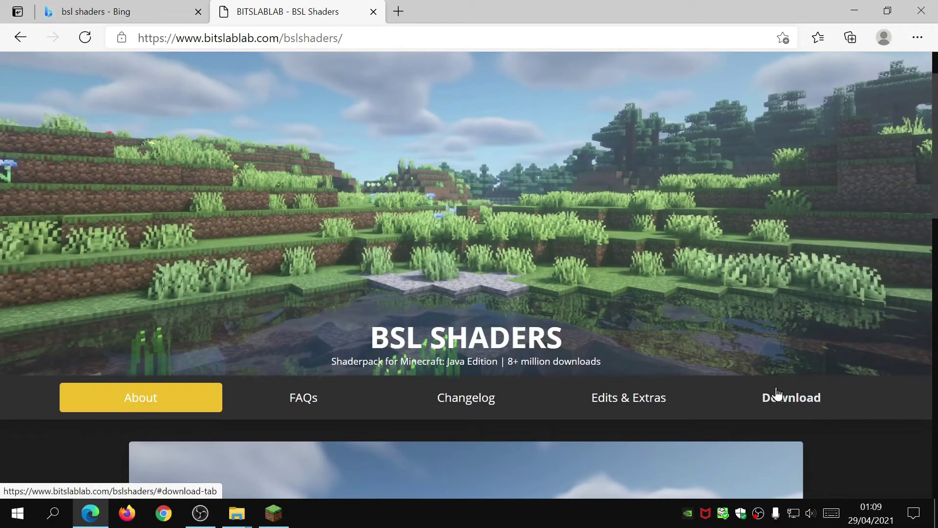
{"action": "left_click", "coordinate": [777, 394]}
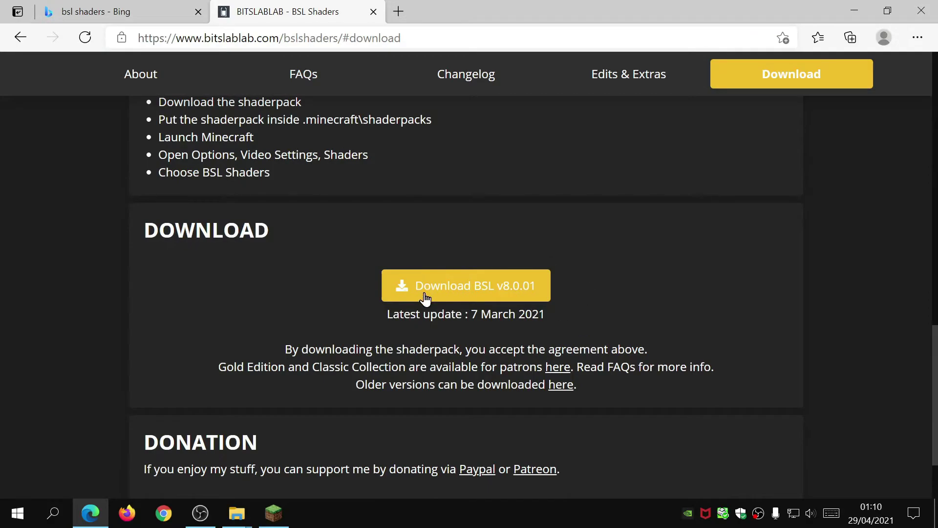
{"action": "left_click", "coordinate": [459, 292]}
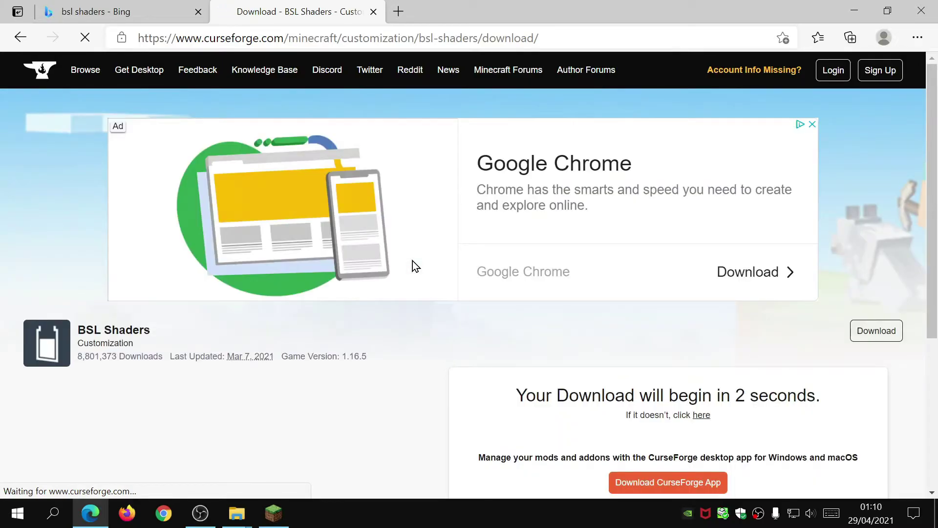
{"action": "scroll", "coordinate": [413, 266], "scroll_direction": "down", "scroll_amount": 3}
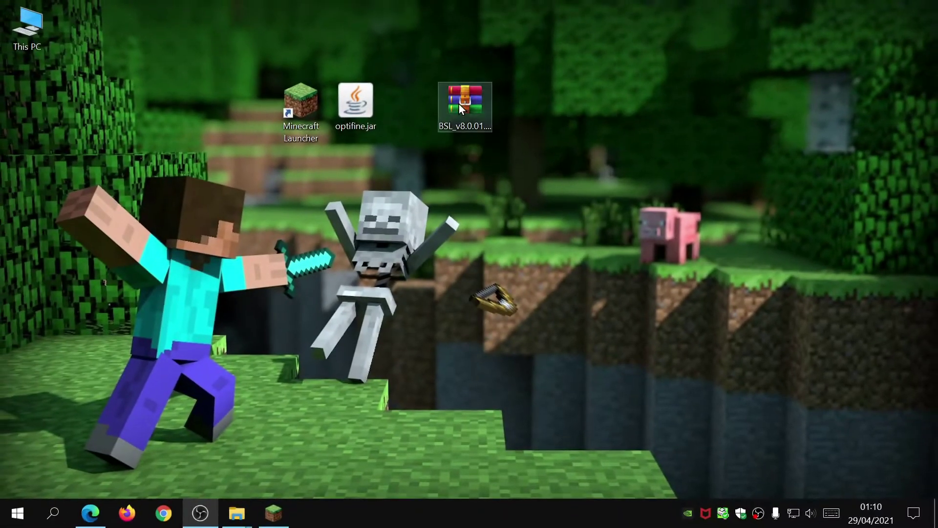
Drag BSL_v8.0.01.zip from the desktop into the .minecraft\shaderpacks folder, then close Explorer.
{"action": "left_click", "coordinate": [459, 128]}
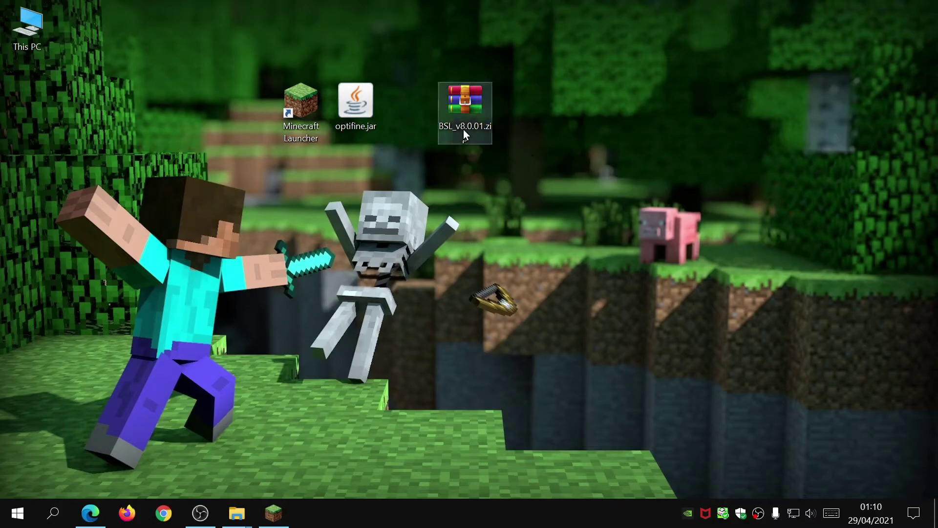
{"action": "left_click", "coordinate": [411, 344]}
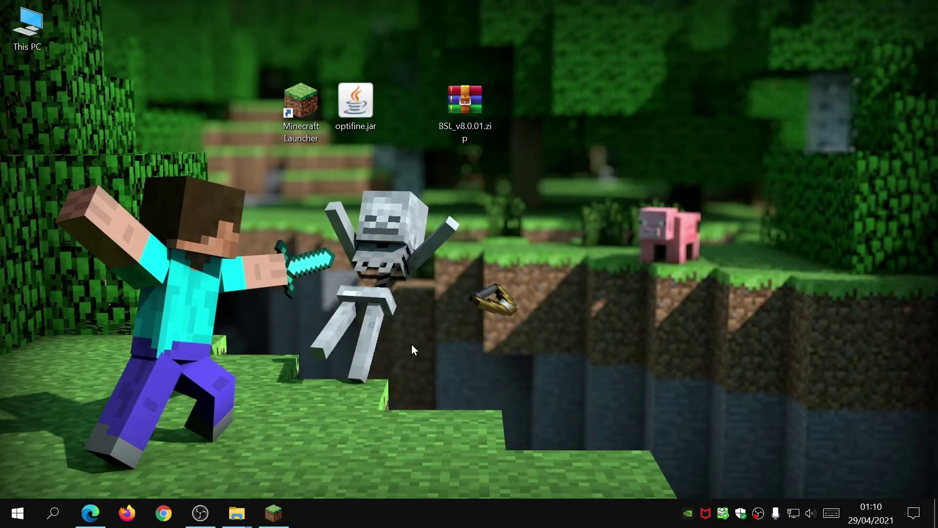
{"action": "right_click", "coordinate": [244, 517]}
{"action": "left_click", "coordinate": [226, 400]}
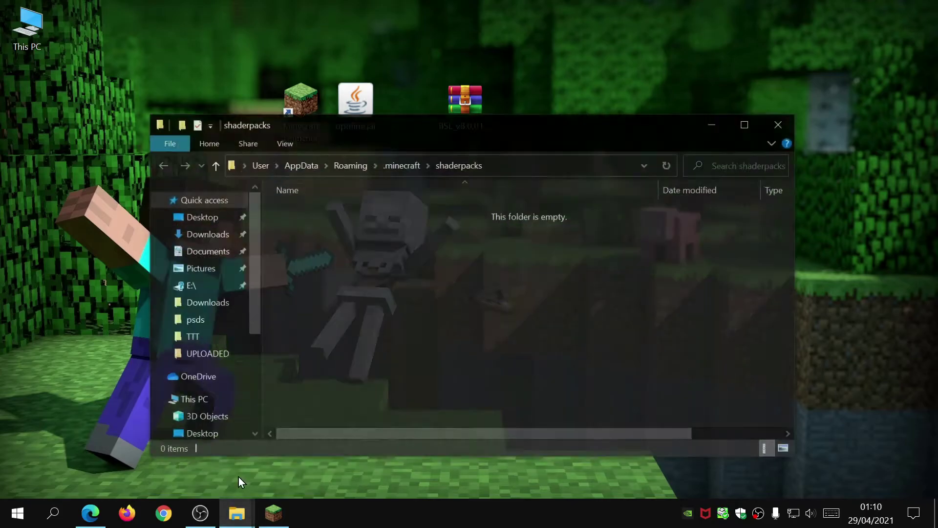
{"action": "left_click_drag", "start_coordinate": [512, 119], "coordinate": [517, 212]}
{"action": "left_click_drag", "start_coordinate": [458, 106], "coordinate": [391, 344]}
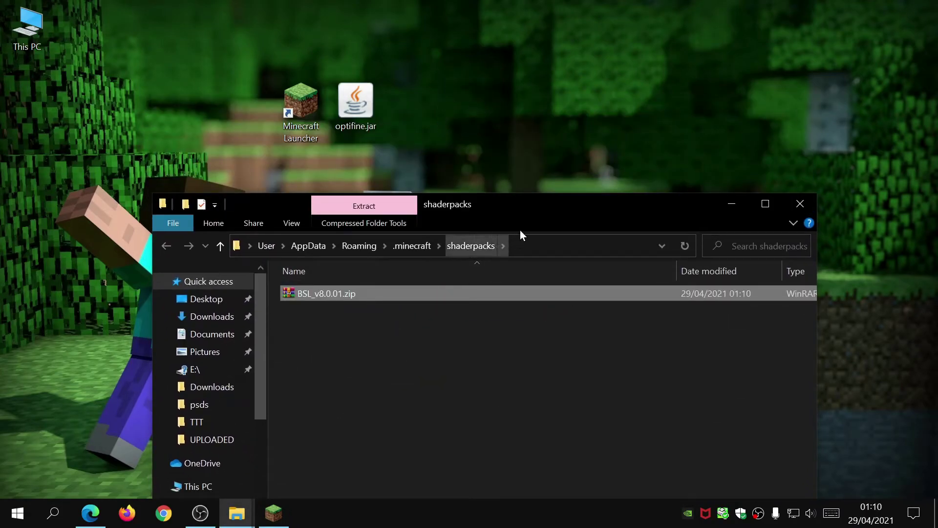
{"action": "left_click_drag", "start_coordinate": [541, 206], "coordinate": [542, 179]}
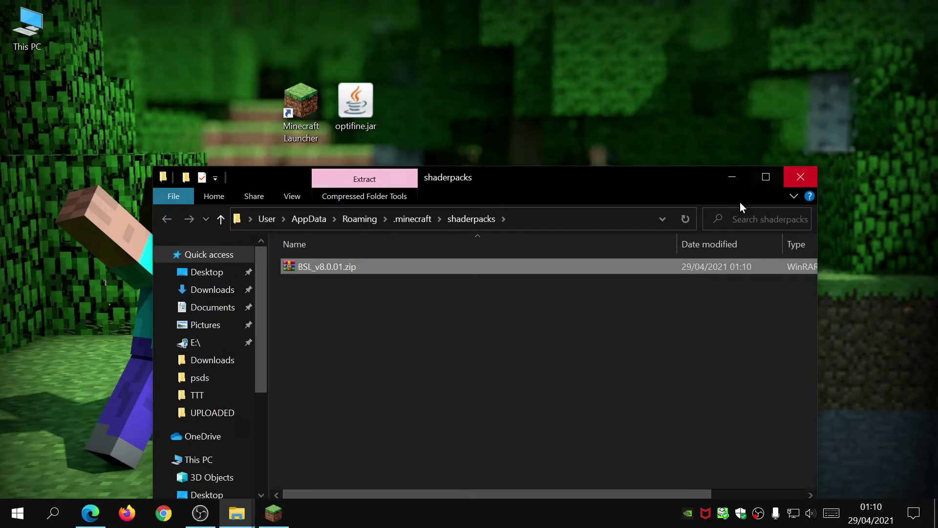
{"action": "left_click", "coordinate": [806, 176]}
Restore the launcher and press PLAY to start Minecraft 1.16.5 with OptiFine.
{"action": "left_click", "coordinate": [284, 518]}
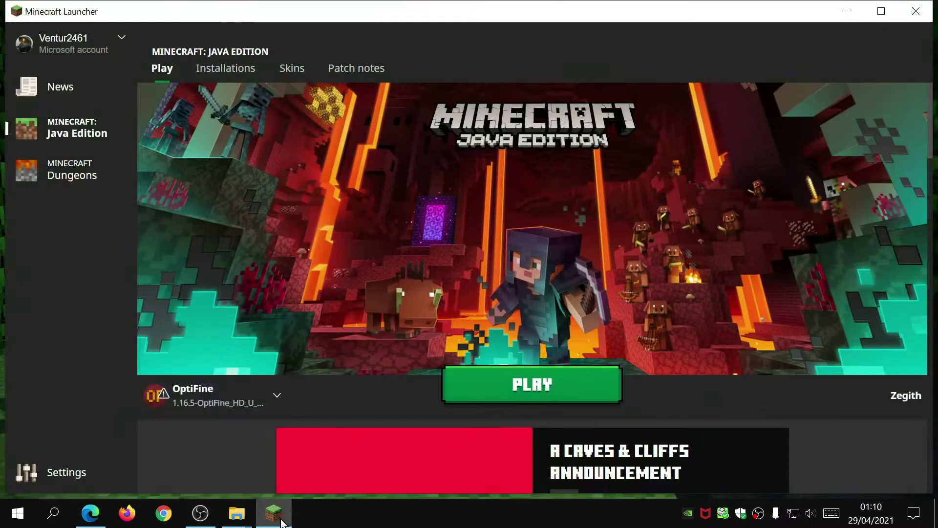
{"action": "left_click", "coordinate": [509, 391]}
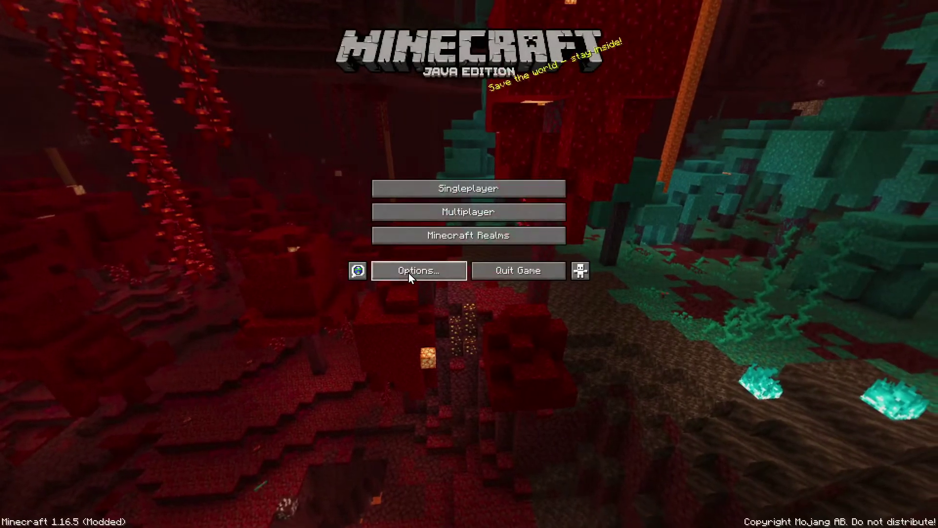
Choose BSL_v8.0.01.zip as the shader pack in Options > Video Settings > Shaders.
{"action": "left_click", "coordinate": [408, 272]}
{"action": "left_click", "coordinate": [377, 160]}
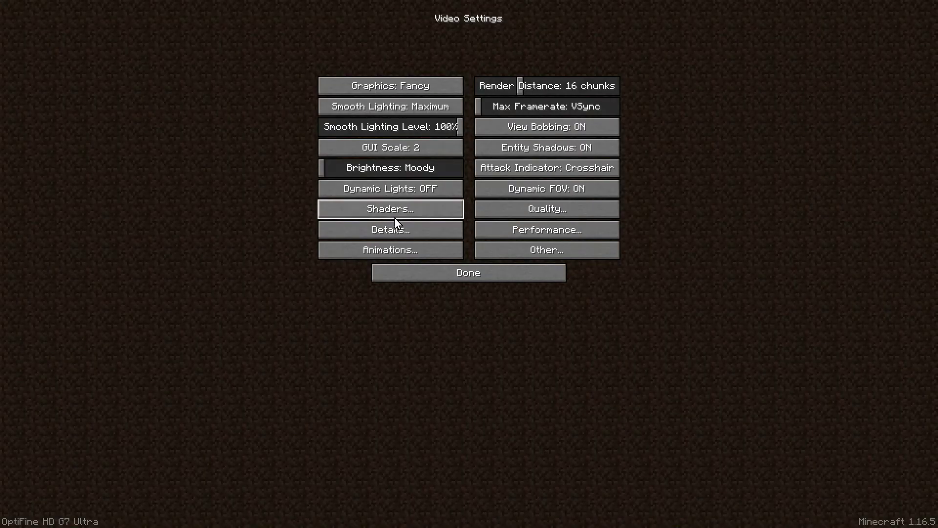
{"action": "left_click", "coordinate": [391, 210]}
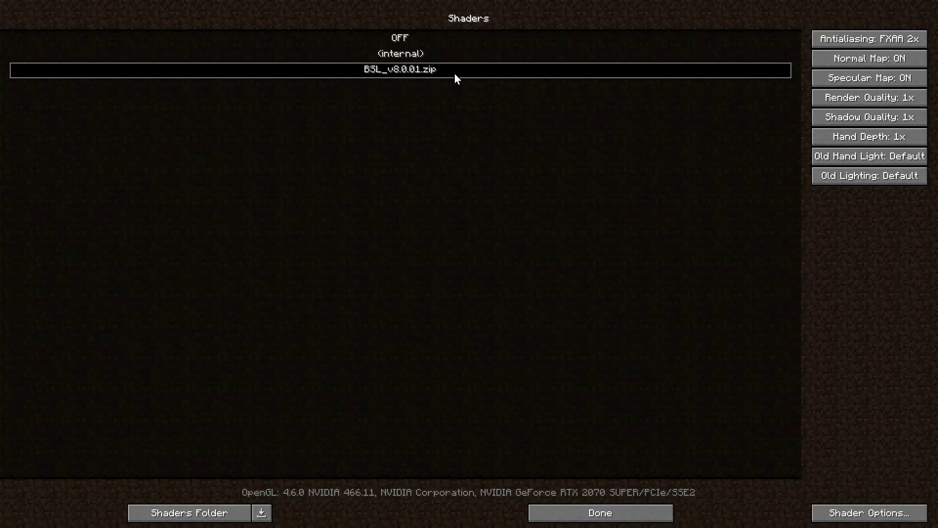
{"action": "left_click", "coordinate": [400, 53]}
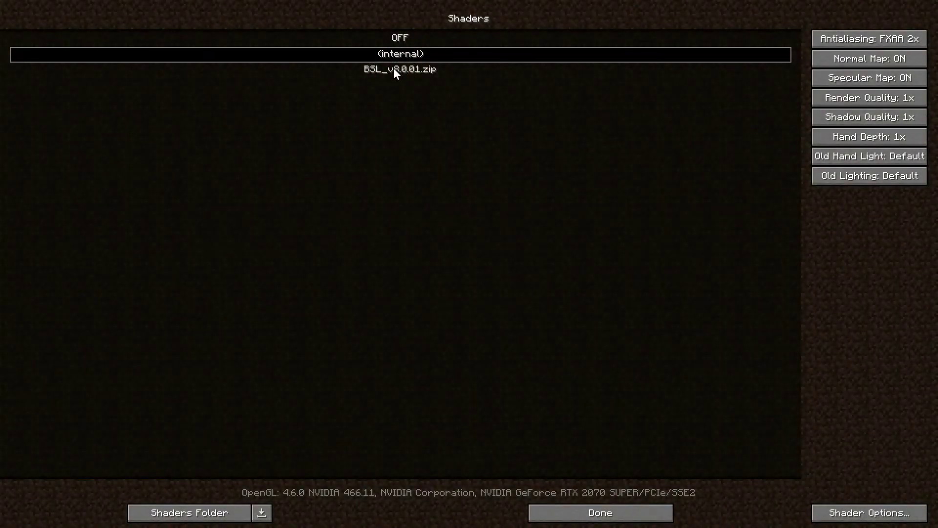
{"action": "left_click", "coordinate": [394, 69]}
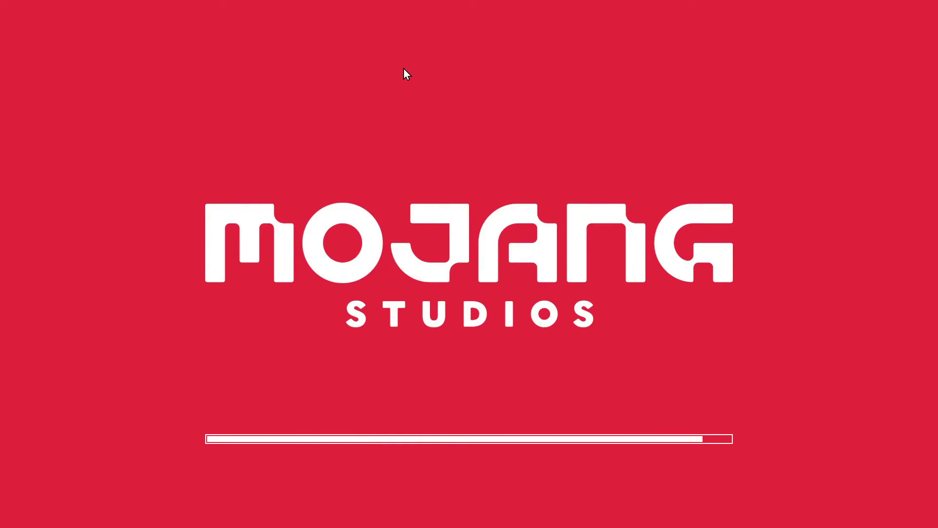